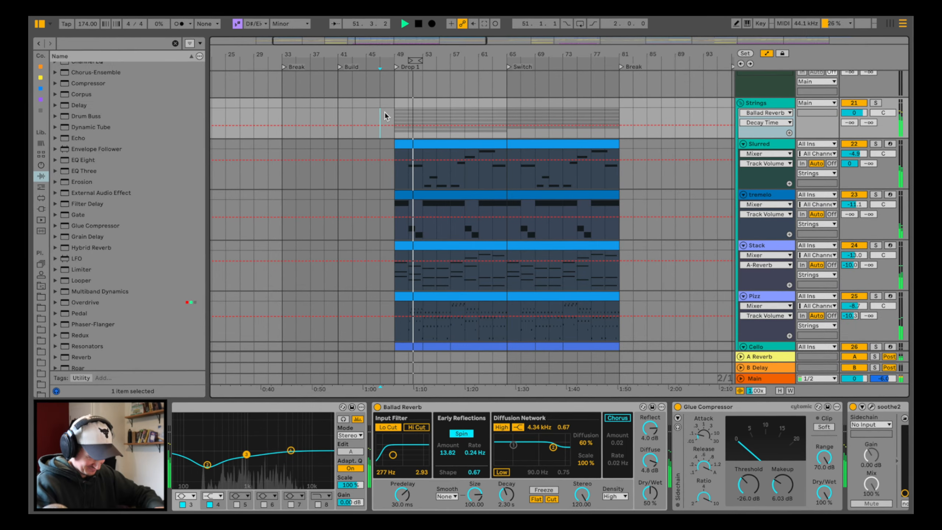
Slightly lower the volume of the stabs track in the strings group.
scroll(435, 165, "down", 5)
scroll(436, 166, "down", 3)
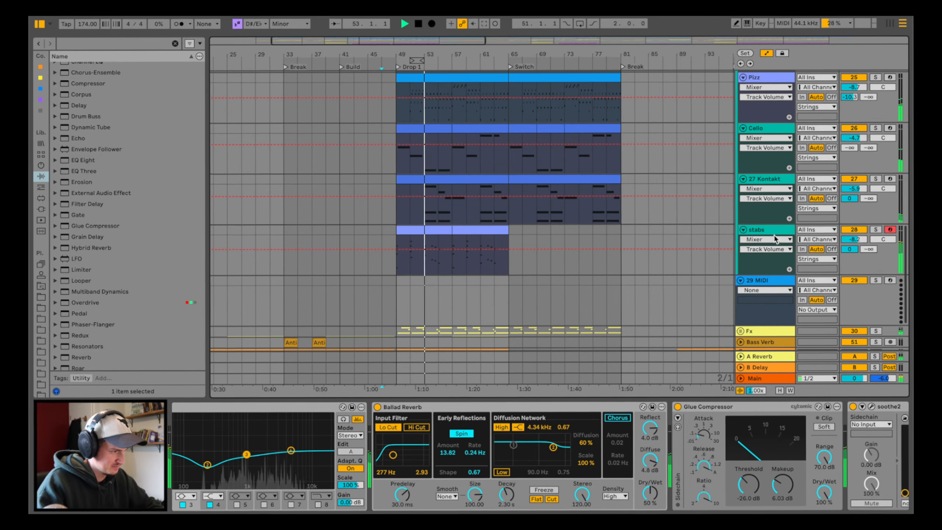
left_click(838, 236)
left_click_drag(837, 236, 838, 244)
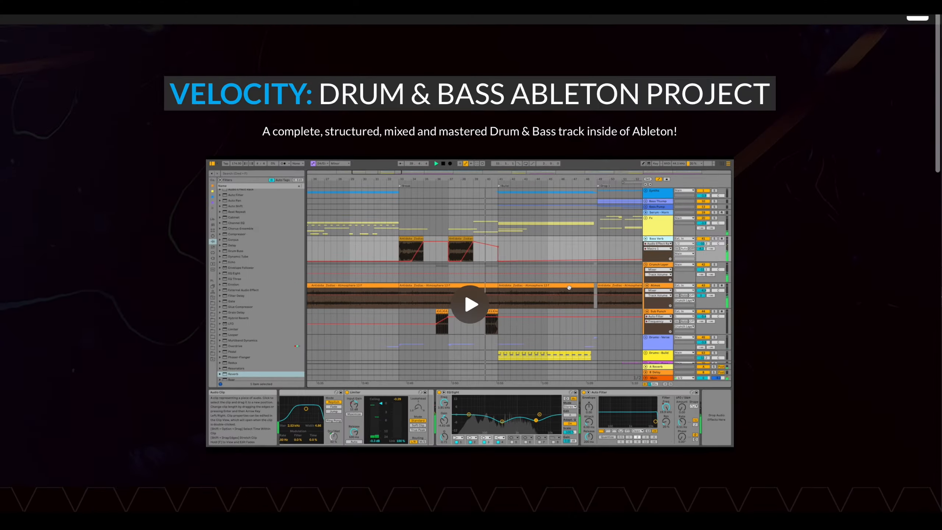
Look through the web page of the Velocity Drum & Bass Ableton project.
scroll(471, 265, "down", 10)
scroll(471, 265, "down", 15)
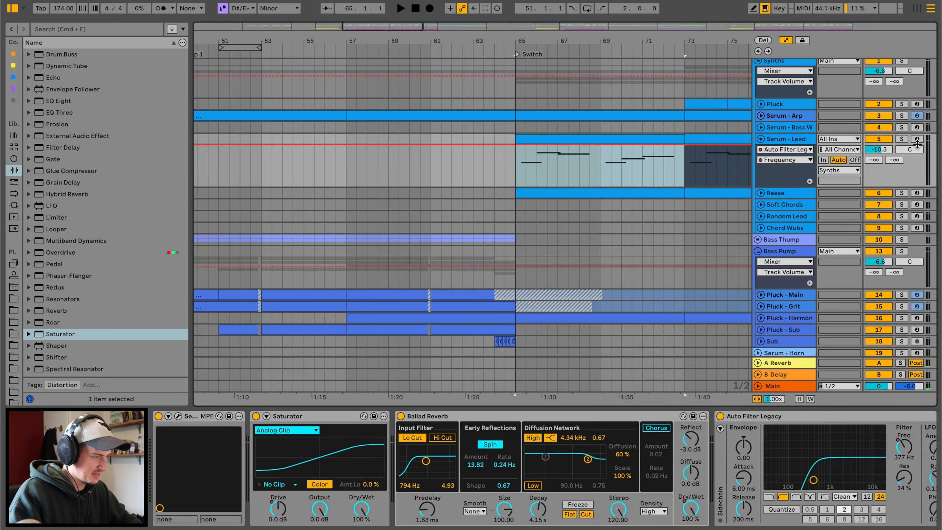
Solo the Serum - Lead track and listen to its melody from the Switch section.
left_click(902, 140)
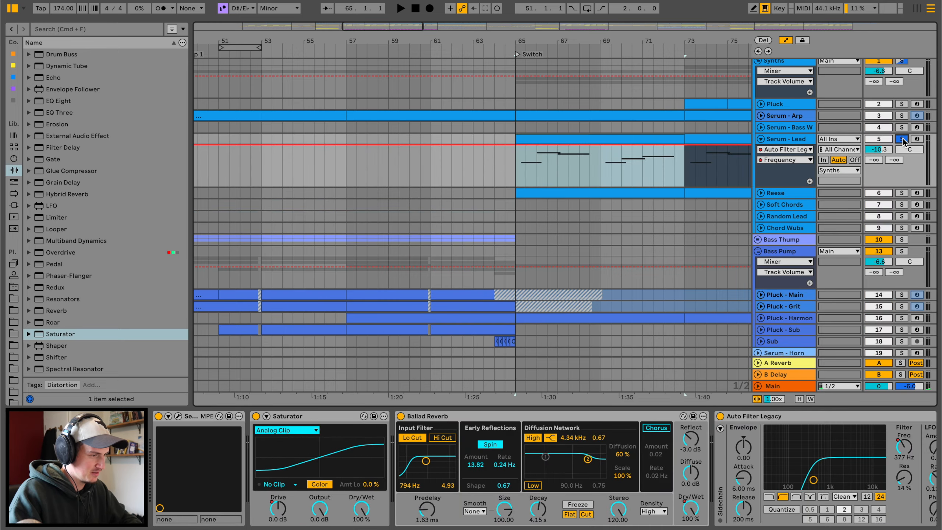
key("space")
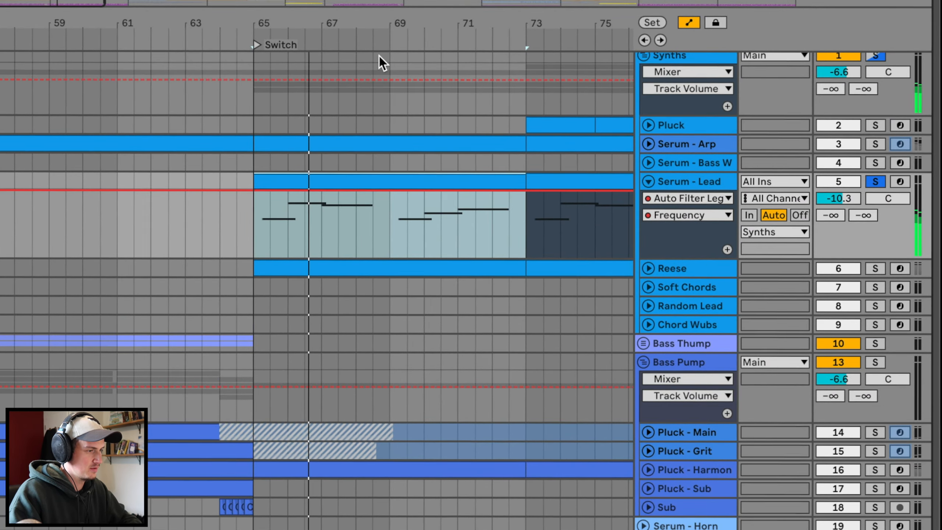
left_click_drag(380, 45, 384, 21)
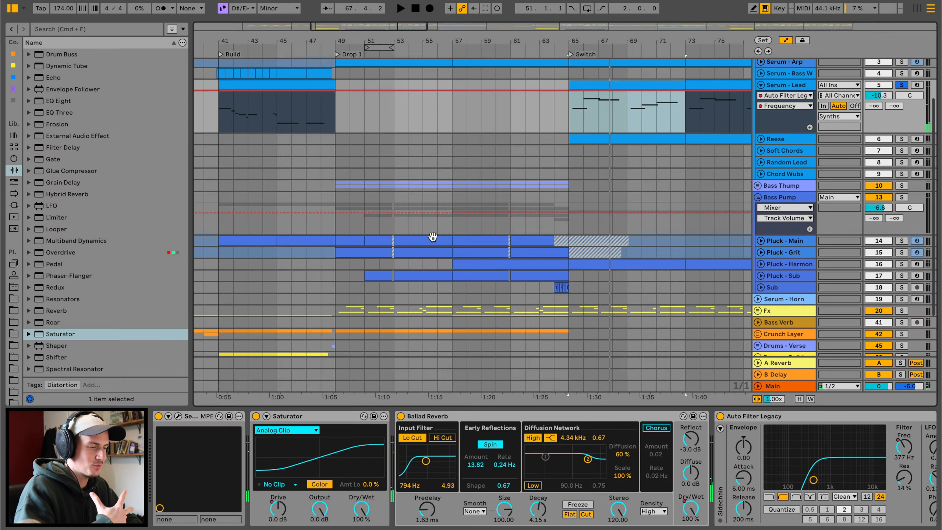
scroll(326, 292, "down", 4)
scroll(782, 75, "up", 3)
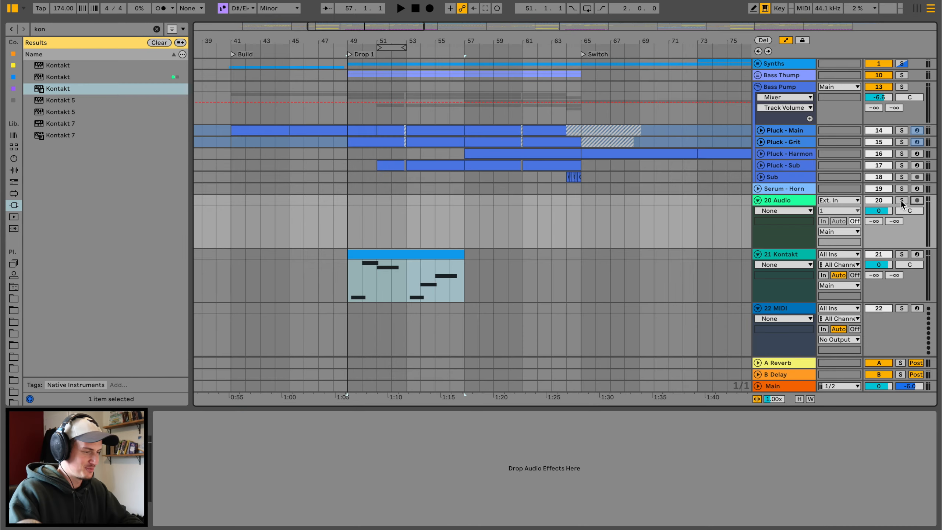
Clear the track solo and close the Kontakt window holding the Violins - Legato Arco instrument.
left_click(901, 202)
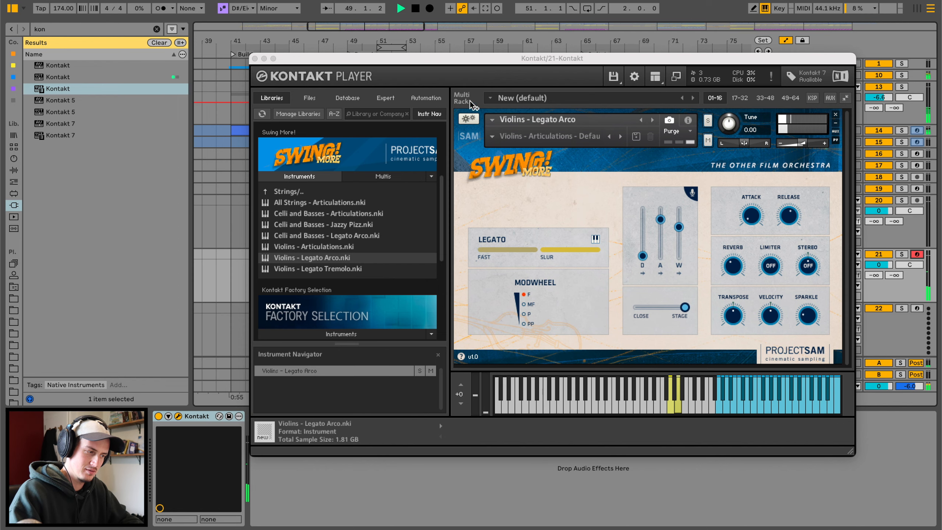
left_click(256, 57)
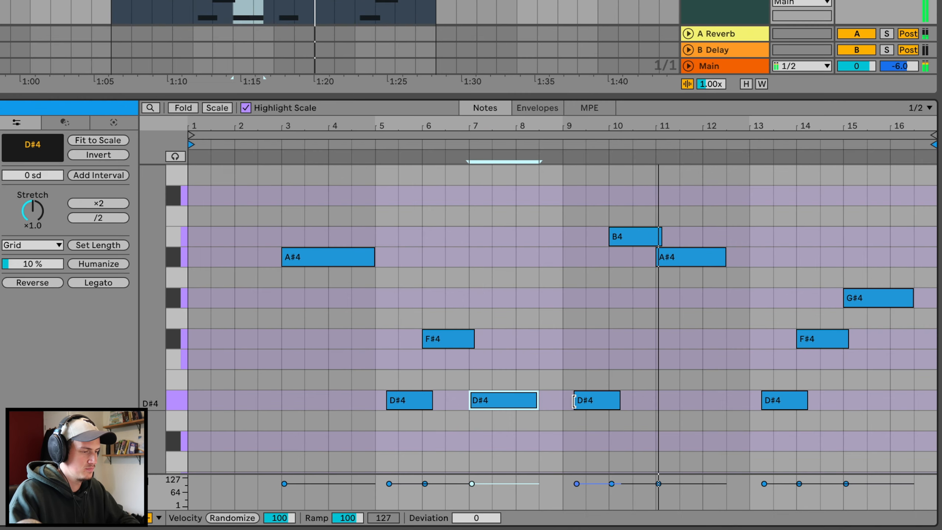
Extend the last-but-one D#4 note back to the start of bar 9 and raise the bar 11 note to C#5.
left_click_drag(675, 437, 668, 437)
left_click_drag(563, 400, 563, 401)
left_click_drag(684, 256, 684, 208)
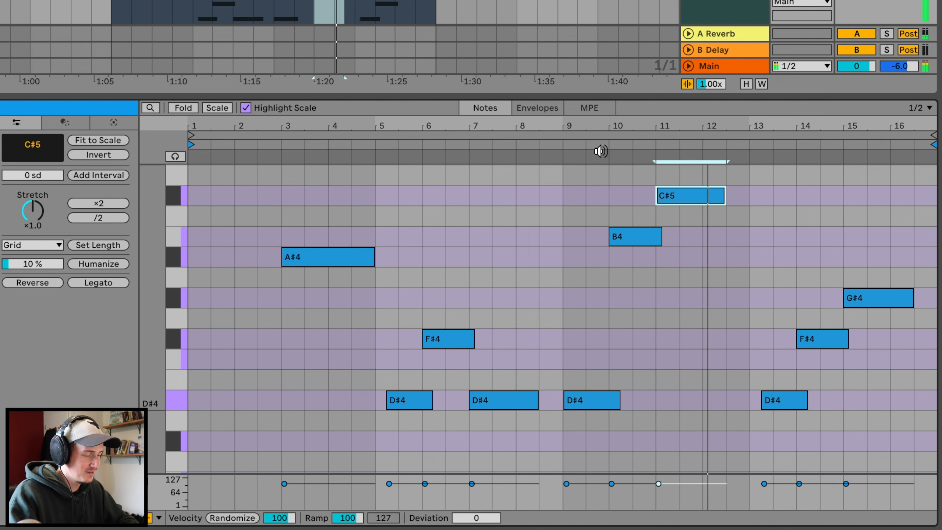
Transpose the D#4 note in bar 13 up one octave to D#5.
left_click(788, 400)
key("shift+Up")
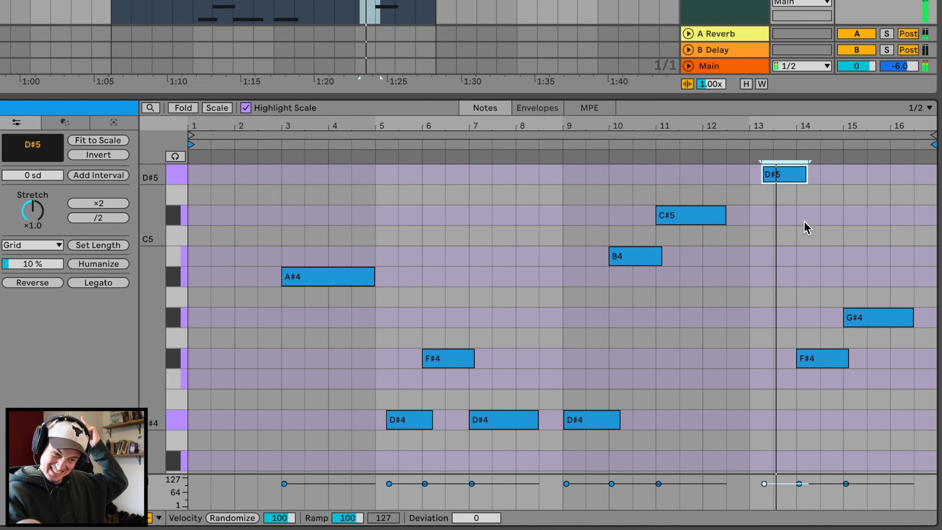
left_click_drag(784, 179, 779, 181)
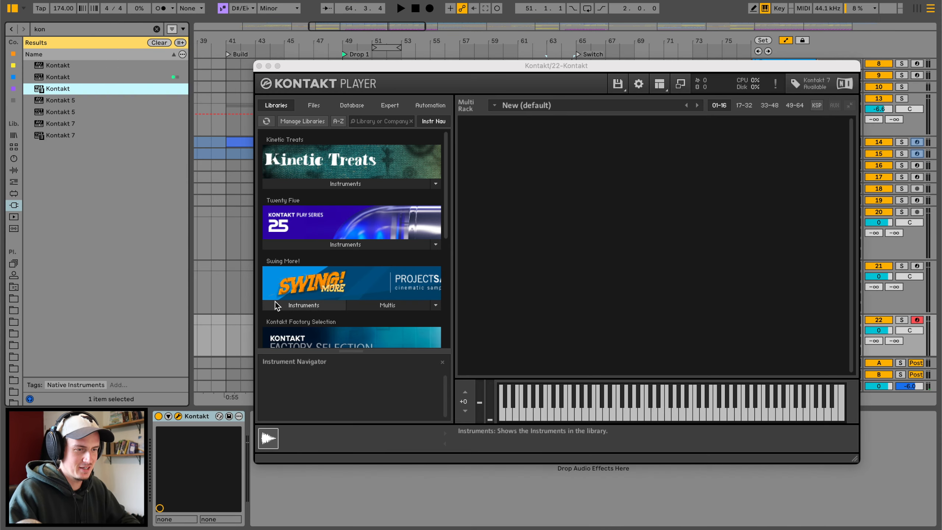
Show the instruments of the Swing More! library in the new Kontakt on track 22.
left_click(278, 303)
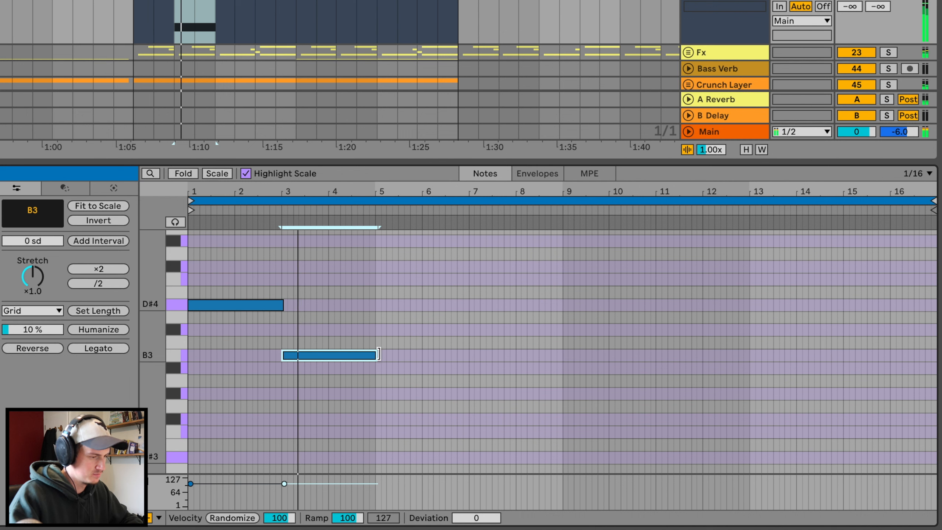
Shorten the B3 note at bar 3 to one bar and duplicate it into bar 4, one step lower.
left_click_drag(375, 354, 326, 355)
key("ctrl+d")
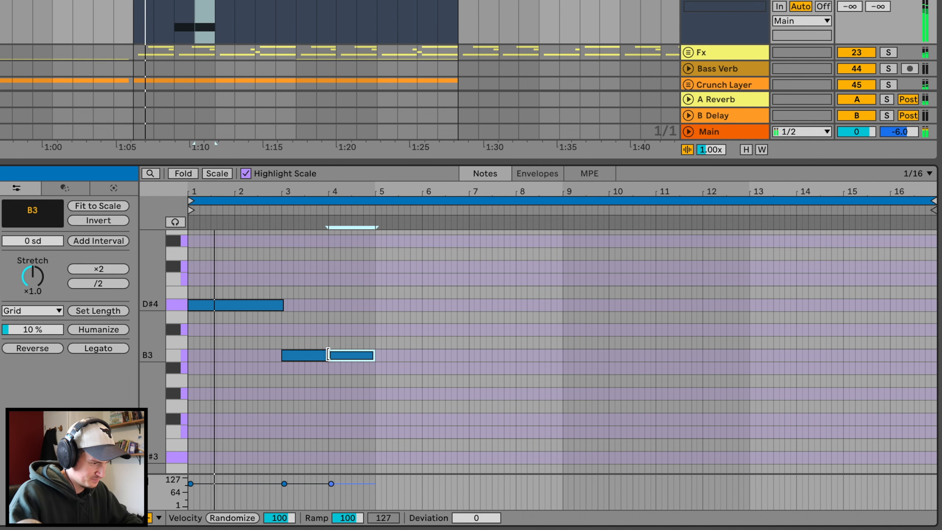
key("Down")
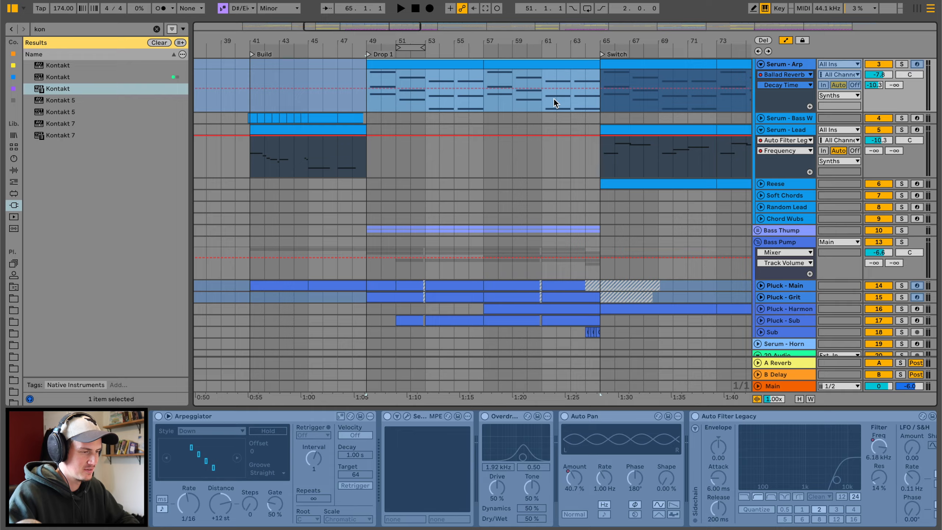
Paste the copied Serum - Arp clips onto the 23 Kontakt track at Drop 1 and play them back.
scroll(553, 100, "down", 10)
left_click(378, 264)
key("ctrl+v")
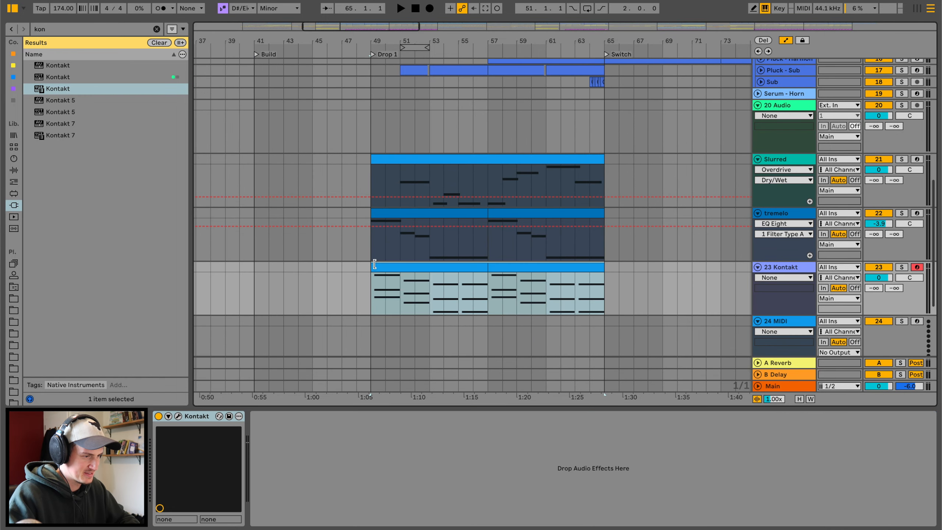
key("space")
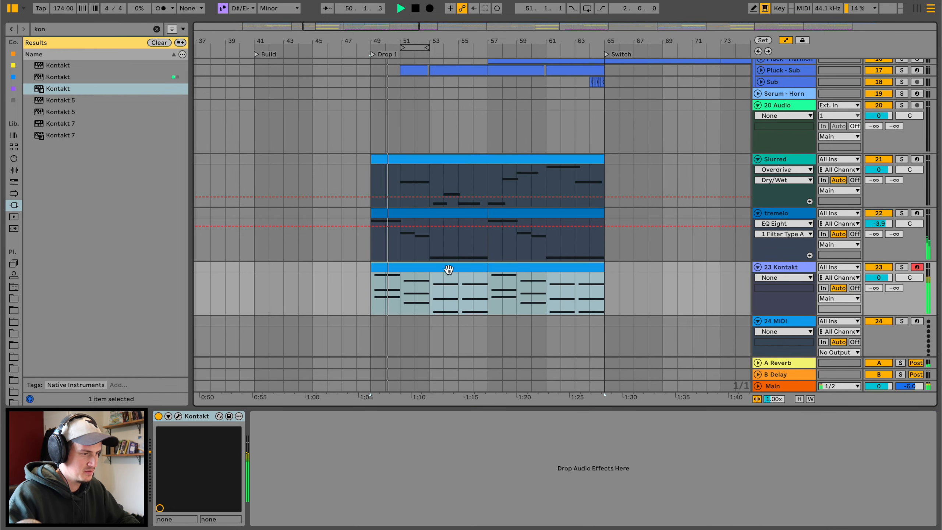
Open the pasted chord clip on the 23 Kontakt track and enlarge its note editor.
double_click(468, 267)
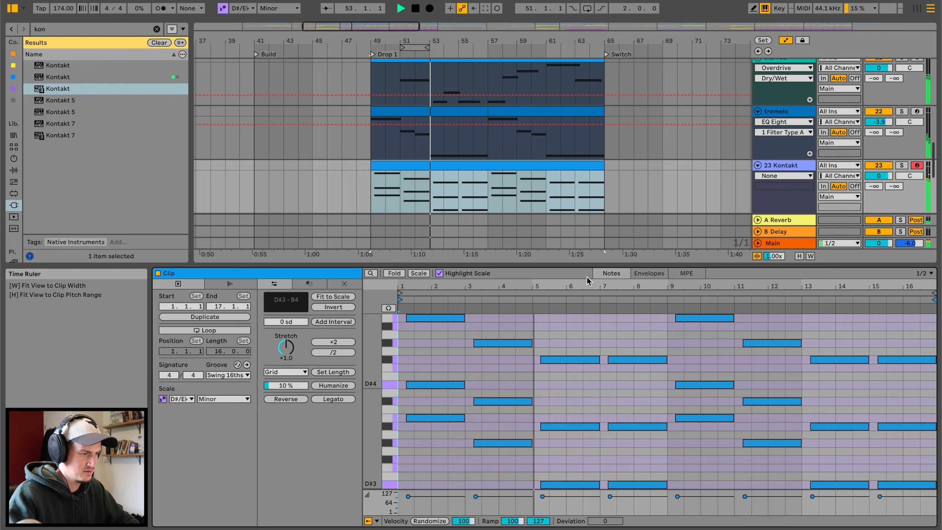
left_click_drag(600, 265, 599, 121)
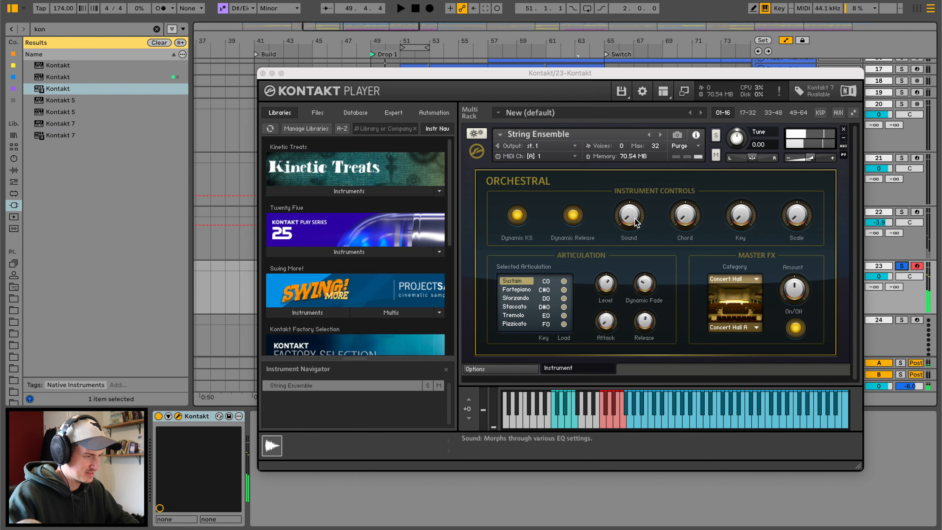
Try the Chord control of the String Ensemble instrument on the 23 Kontakt track.
left_click(685, 213)
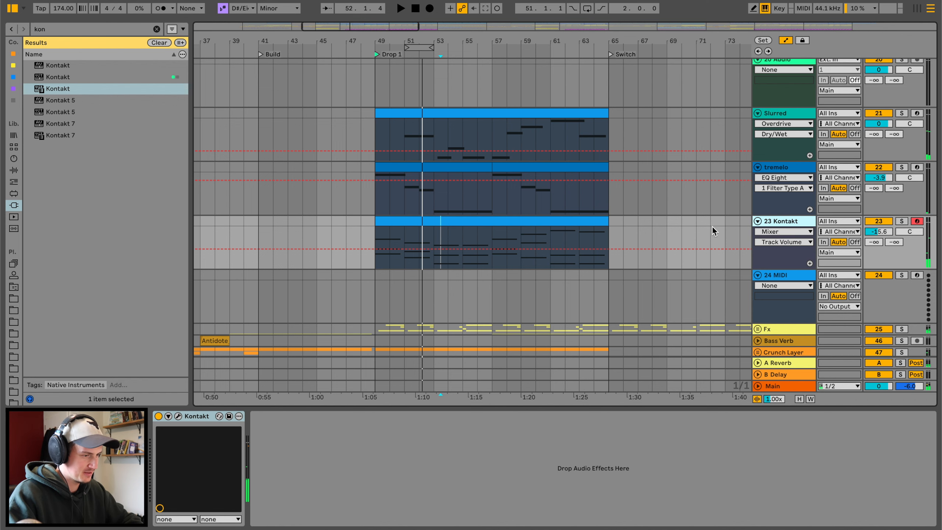
Duplicate the 23 Kontakt track and choose the Pizzicato articulation in the copy's String Ensemble.
key("ctrl+d")
left_click(177, 415)
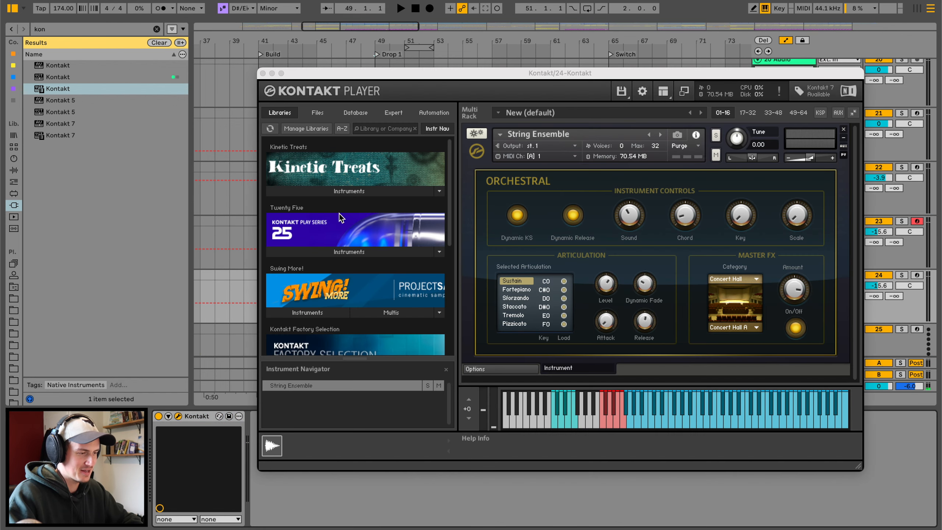
left_click(512, 322)
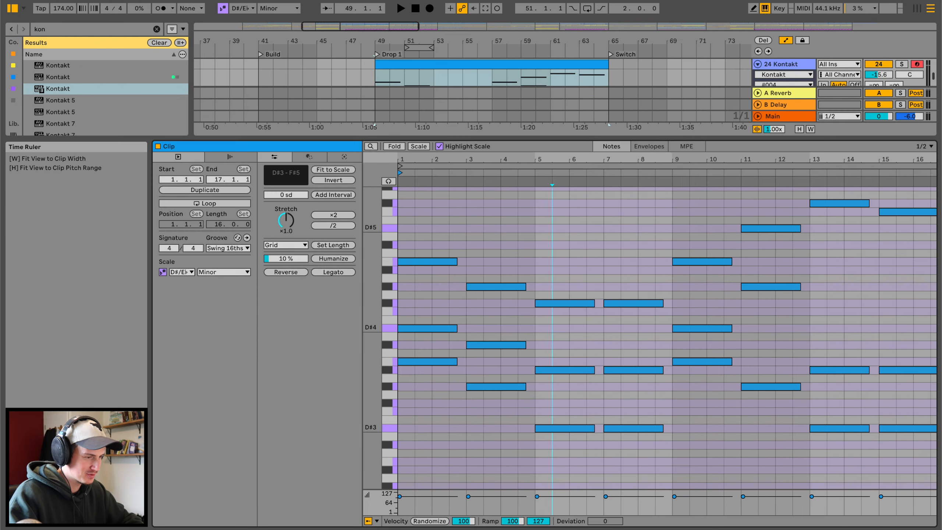
Play the copied chord clip briefly and solo the 24 Kontakt track.
left_click_drag(404, 159, 403, 197)
key("space")
key("space")
scroll(430, 309, "down", 1)
left_click(901, 64)
Rebuild the bar 1 chord as a rising arpeggio of eighth notes B3, D#4, A#4 and B4.
left_click(599, 324)
left_click_drag(596, 325, 418, 325)
left_click_drag(595, 359, 410, 358)
left_click_drag(595, 259, 447, 258)
double_click(432, 267)
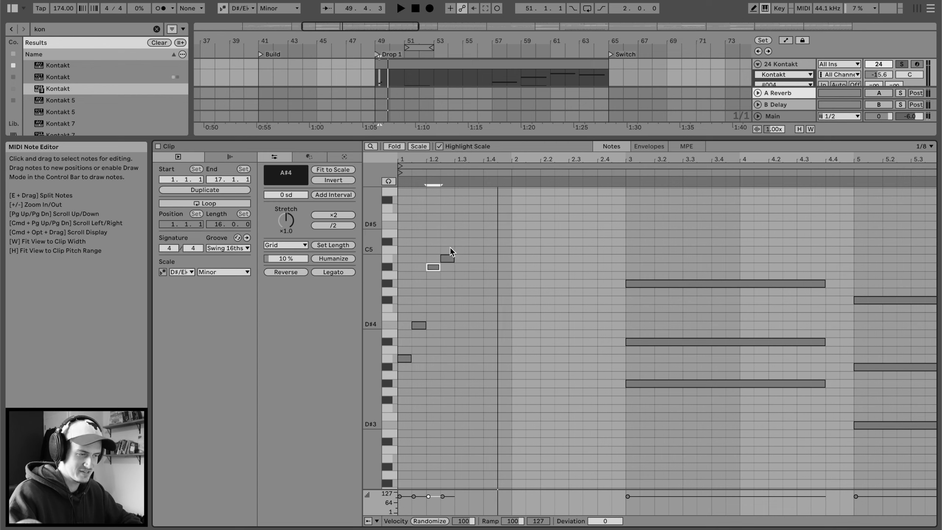
Duplicate the arpeggio notes to fill the first two bars.
key("super+d")
key("super+d")
key("super+d")
Shorten the bar 3 chord notes into an eighth-note arpeggio and repeat it across bars 3 and 4.
left_click_drag(825, 342, 640, 342)
left_click_drag(825, 384, 639, 383)
left_click_drag(679, 274, 655, 384)
key("super+d")
key("super+d")
key("super+d")
Select the first eight bars of the 24 Kontakt arpeggio clip and duplicate them over bars 57 to 65.
scroll(655, 384, "right", 10)
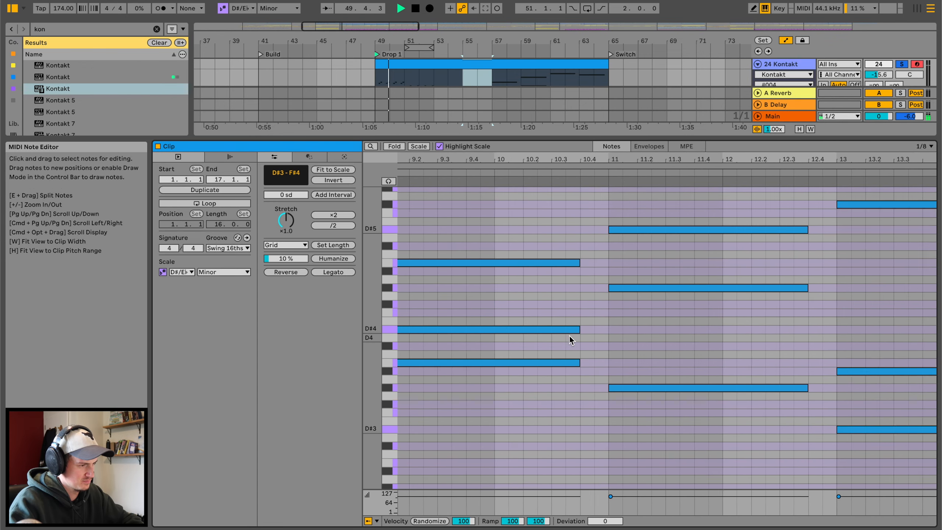
scroll(569, 335, "left", 3)
left_click_drag(551, 161, 687, 160)
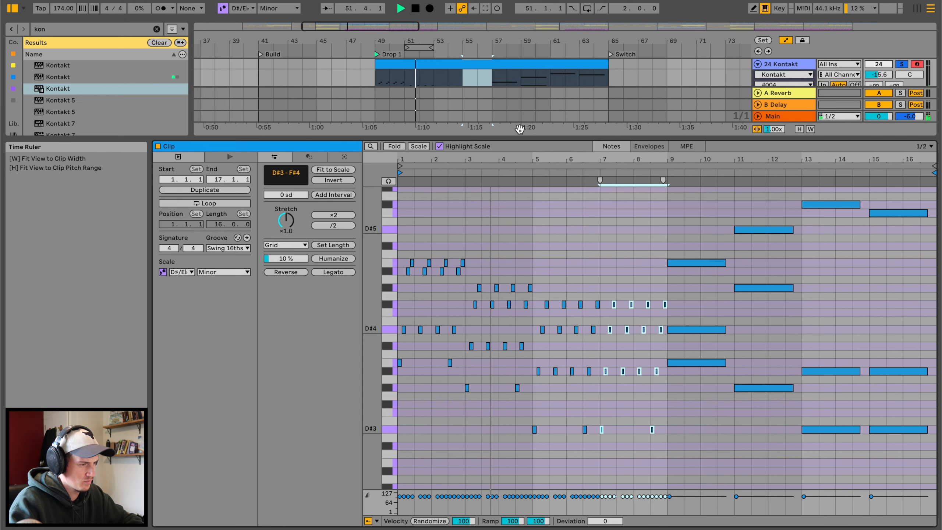
left_click_drag(530, 136, 530, 353)
left_click_drag(490, 108, 377, 97)
key("super+d")
scroll(378, 97, "up", 4)
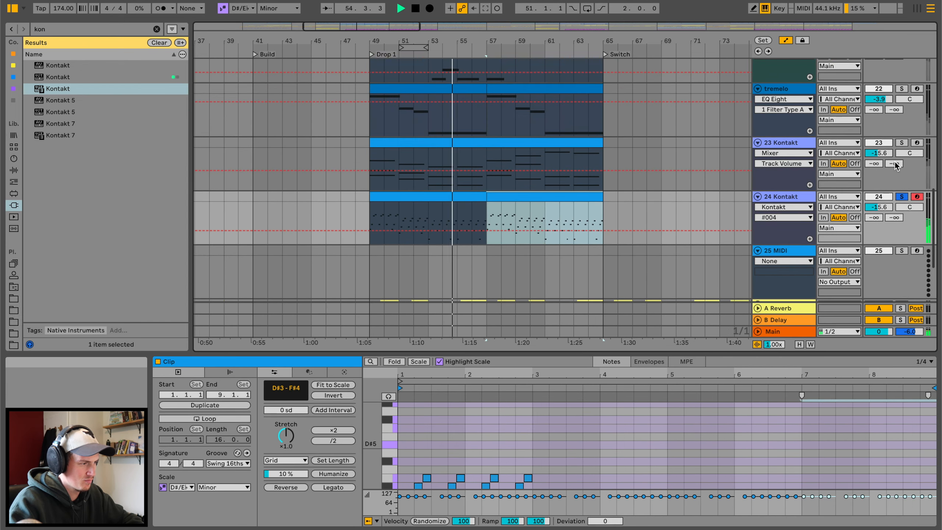
Solo the 23 Kontakt, tremelo and Slurred tracks together with the 24 Kontakt track.
left_click(901, 143)
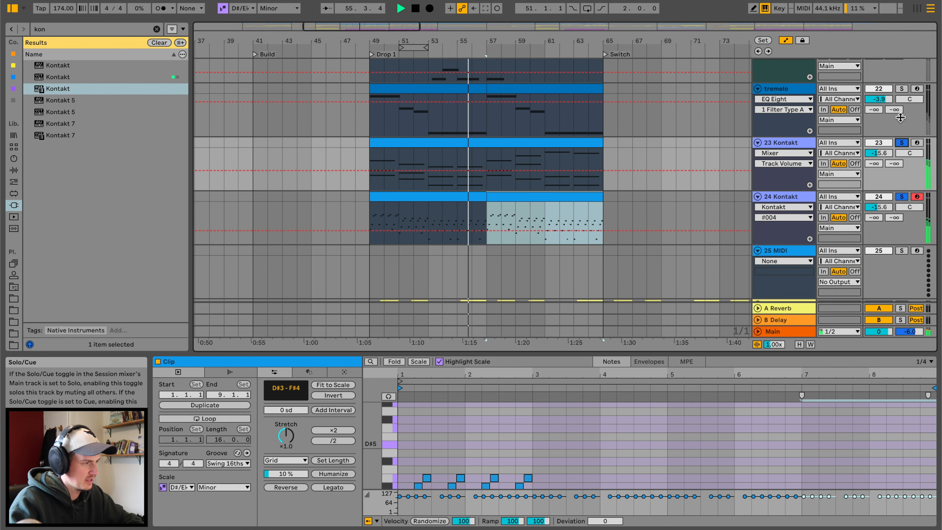
left_click(902, 90)
scroll(905, 91, "up", 3)
left_click(902, 101)
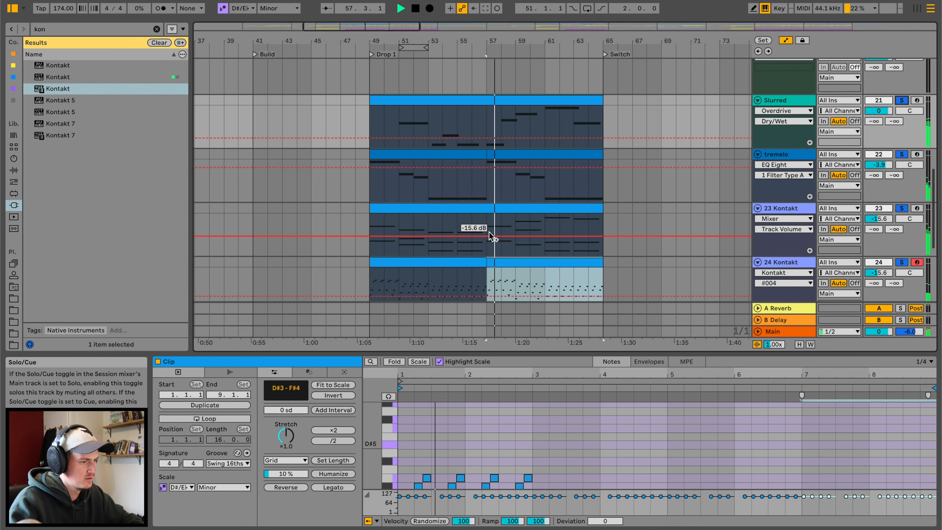
Select the first arpeggio clip on the 24 Kontakt track and list all audio effects without the "kon" search filter.
scroll(489, 234, "down", 3)
left_click(414, 190)
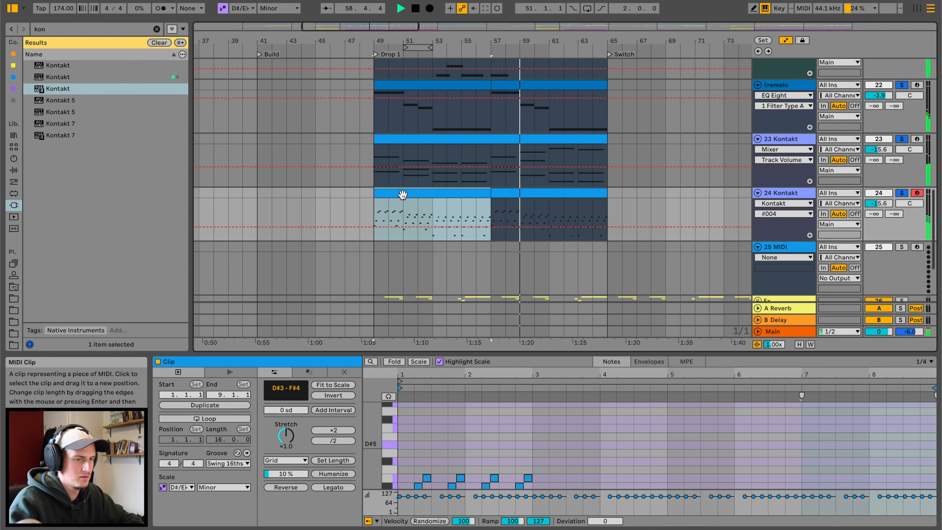
left_click(14, 172)
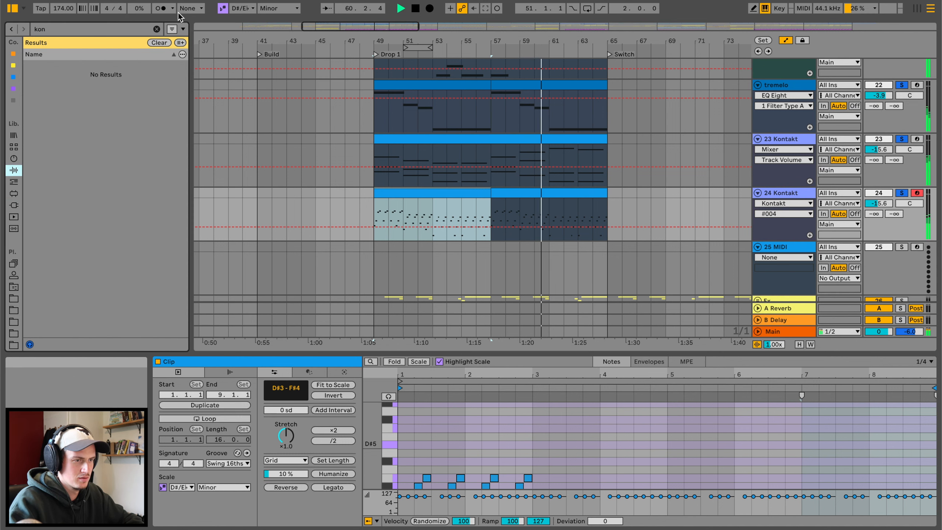
left_click(156, 29)
left_click(61, 104)
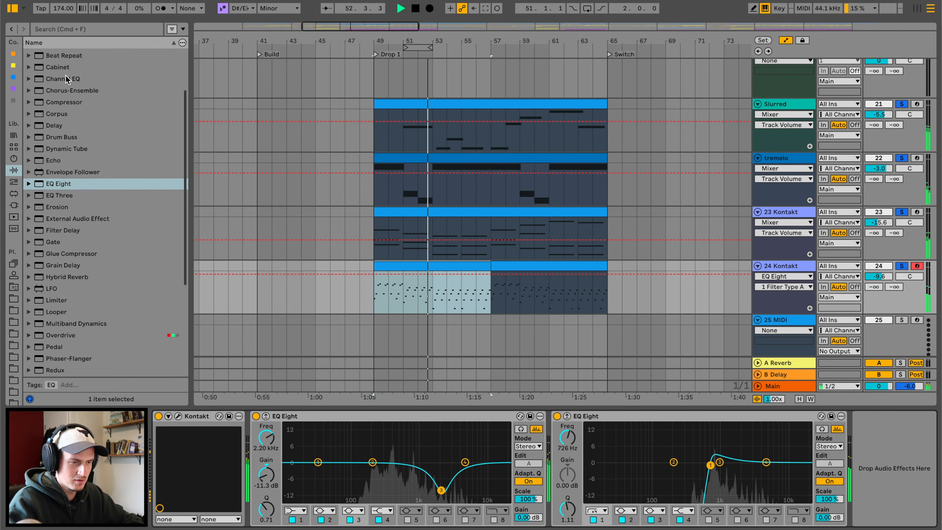
Add a Delay after the EQs on the 24 Kontakt track, enable Ping Pong and reduce its Dry/Wet.
scroll(67, 79, "up", 3)
left_click_drag(59, 164, 893, 461)
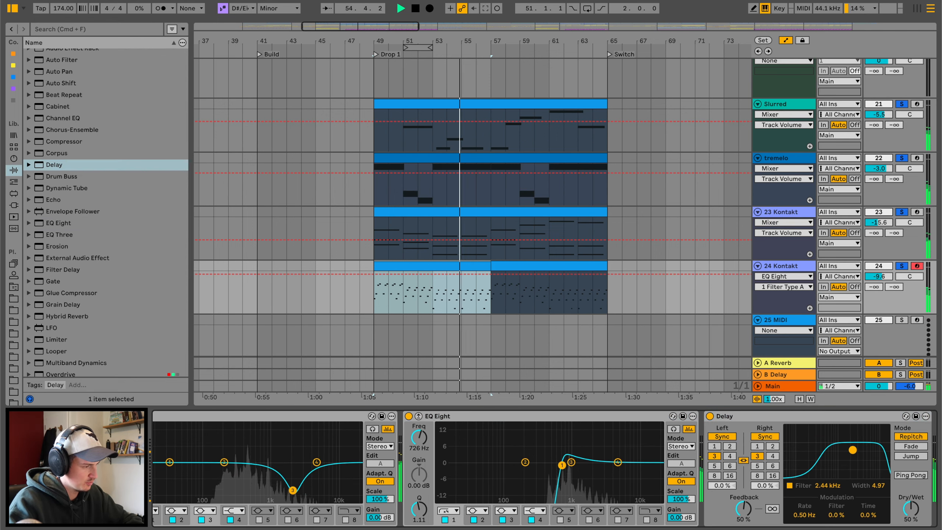
left_click(909, 475)
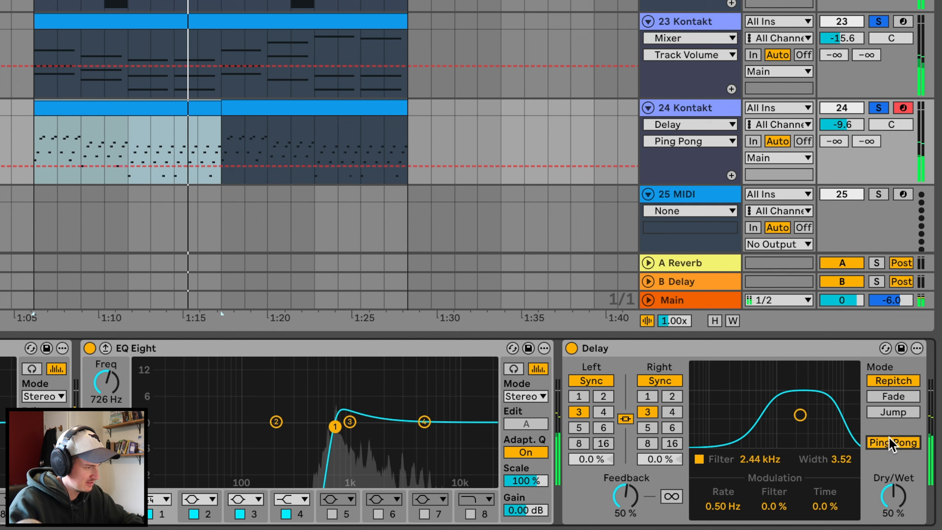
left_click_drag(893, 496, 893, 514)
scroll(740, 391, "right", 3)
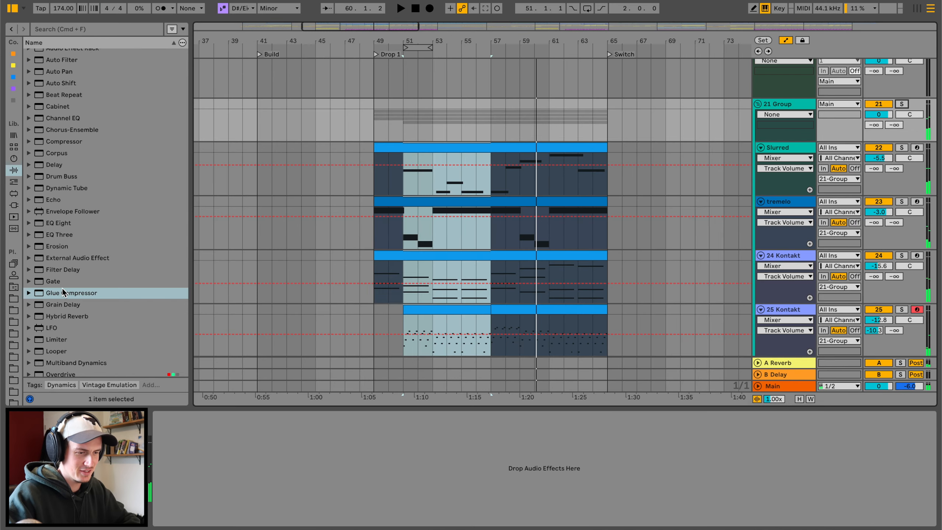
Add a Hybrid Reverb to the 21 Group, set Decay to 1.46 s and Dry/Wet to 29 %, and solo the group.
scroll(62, 289, "down", 3)
left_click(71, 209)
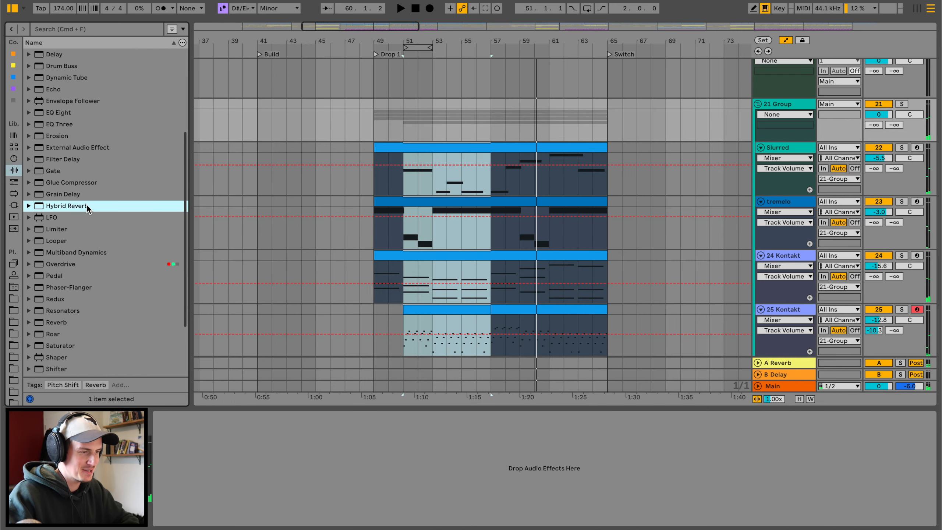
left_click_drag(243, 504, 247, 502)
key("space")
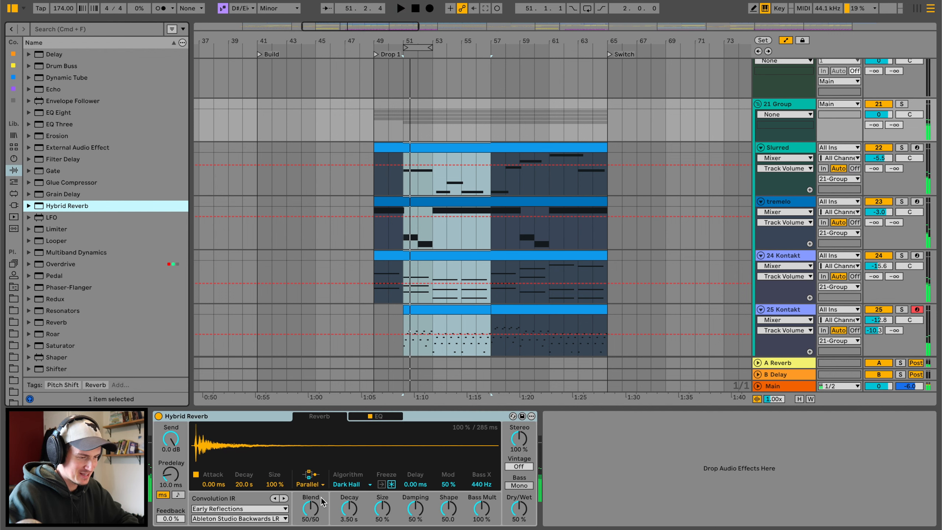
left_click(344, 511)
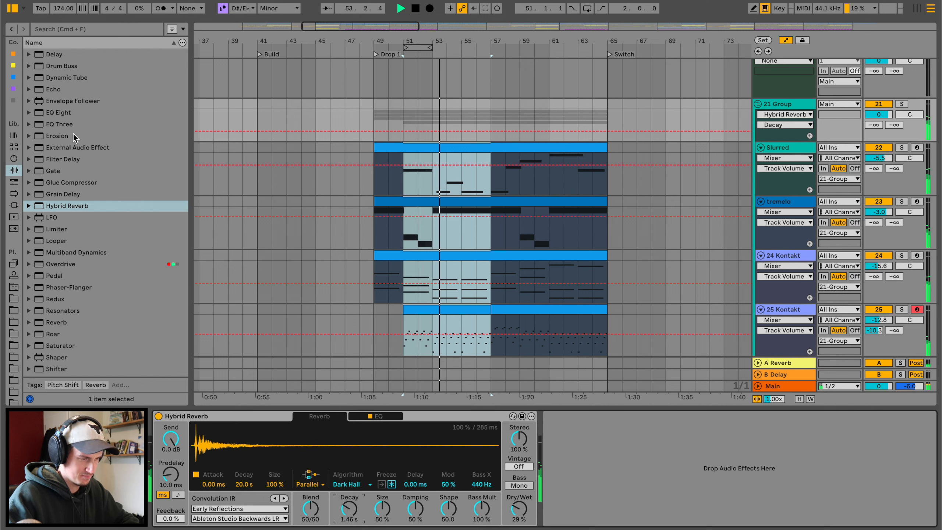
left_click(367, 120)
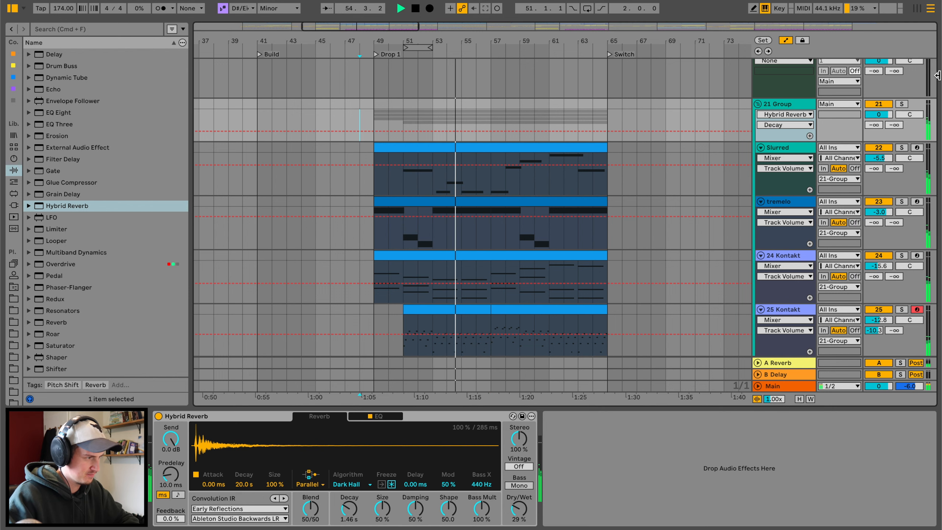
left_click(901, 104)
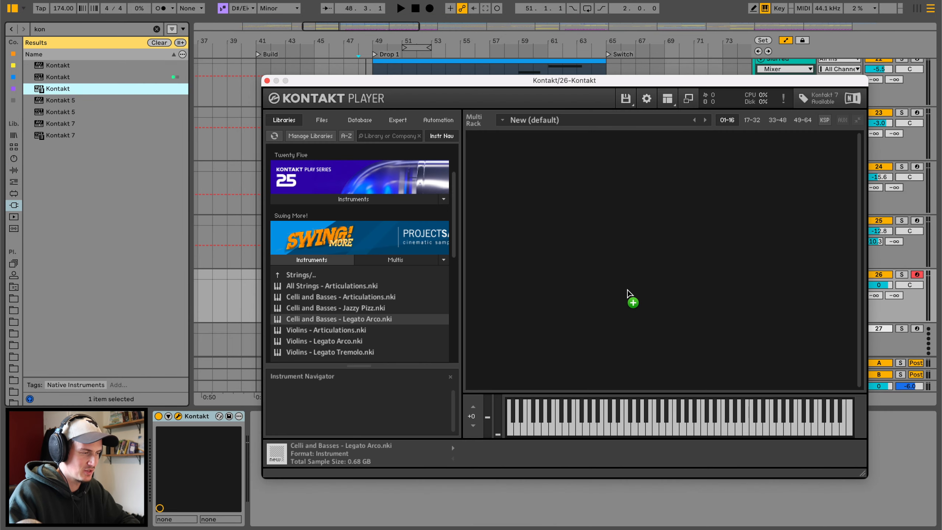
Load Celli and Basses - Legato Arco on the 26 Kontakt track and copy the Pluck - Main drop clips to it at bar 49.
left_click_drag(627, 294, 629, 295)
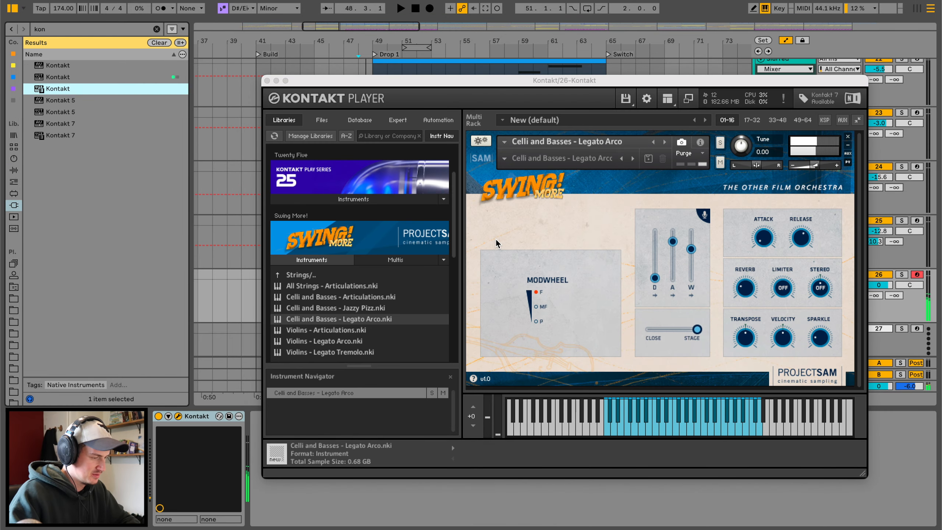
left_click(606, 116, "shift")
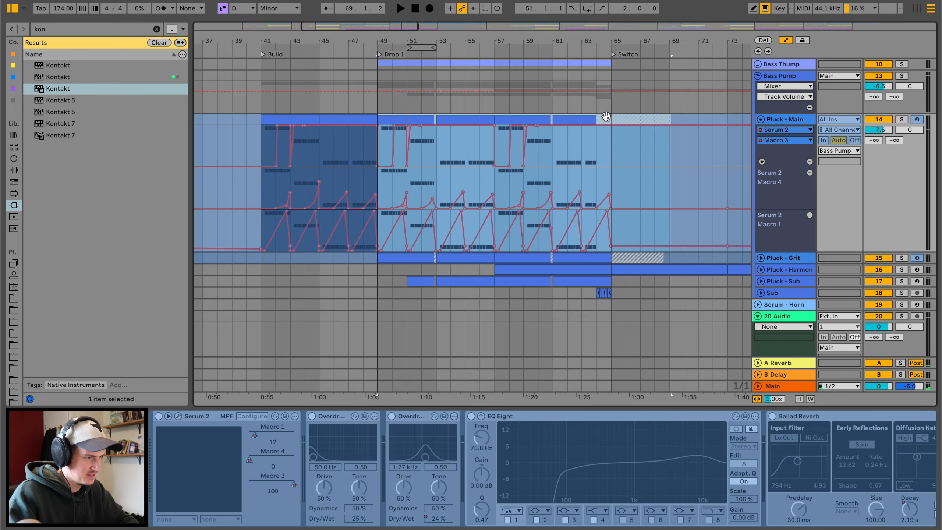
left_click_drag(612, 161, 382, 123)
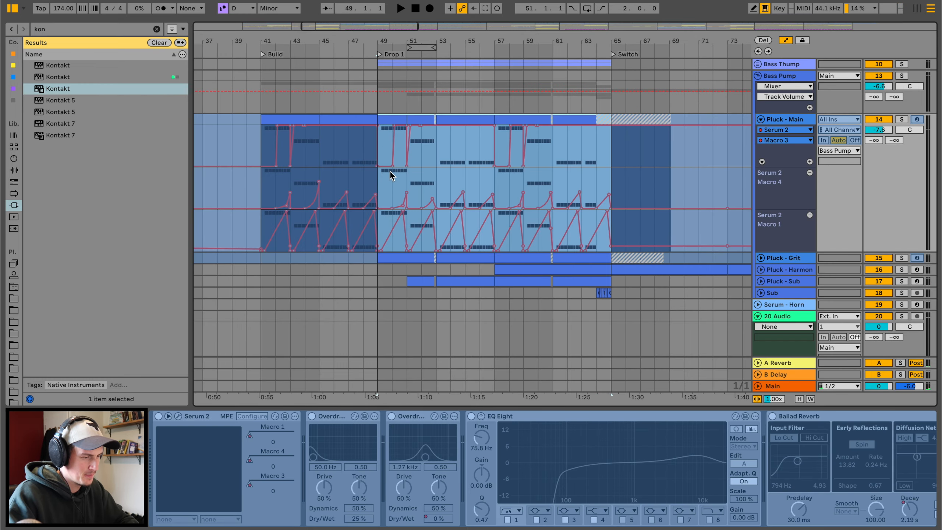
scroll(390, 176, "down", 8)
scroll(390, 324, "down", 3)
left_click(387, 279)
key("super+v")
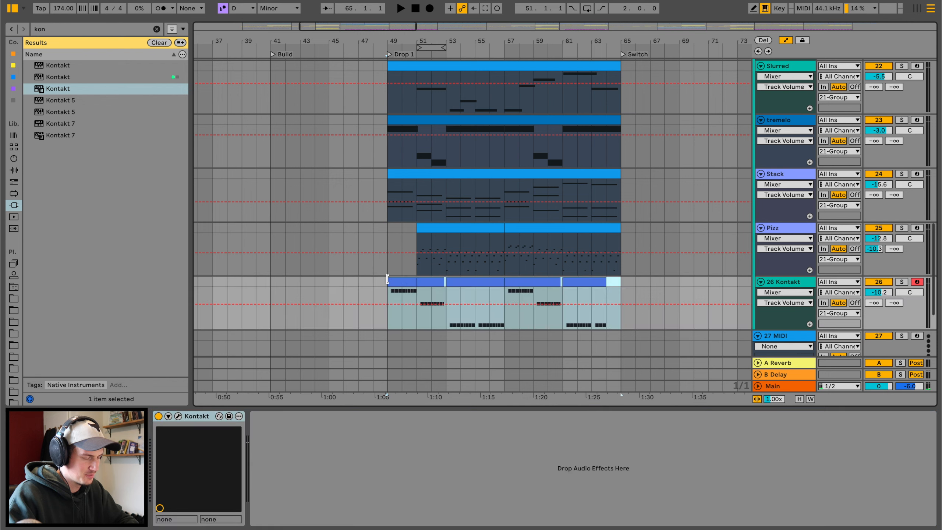
Solo the 26 Kontakt track during playback, consolidate its pasted clips into one and open that clip's notes.
key("space")
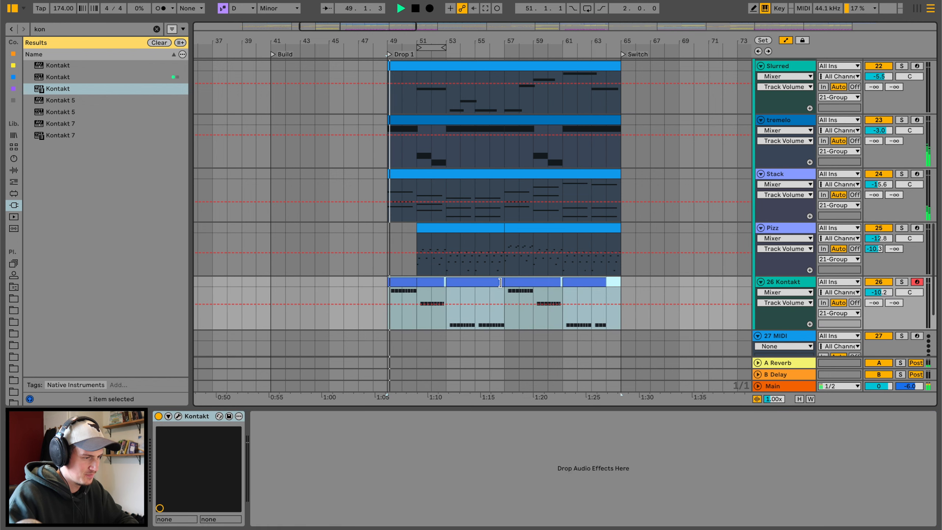
left_click(904, 281)
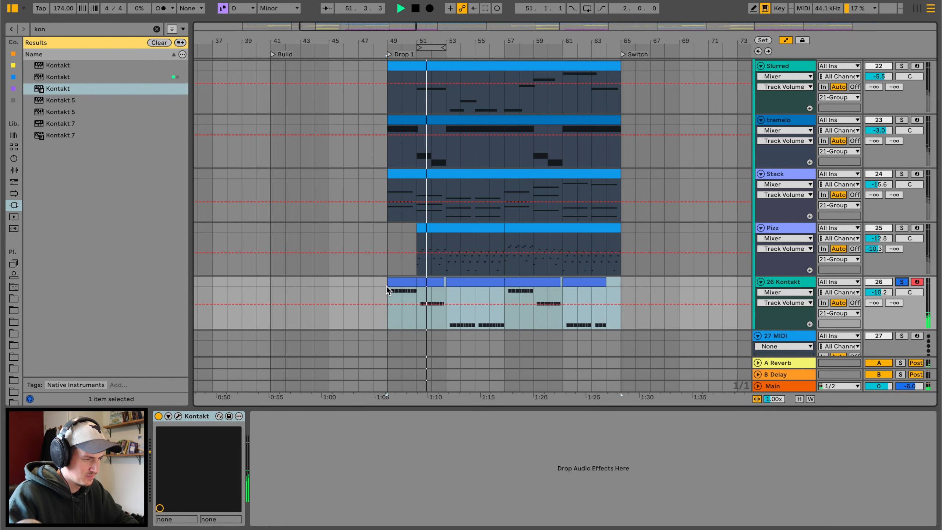
key("ctrl+j")
double_click(610, 282)
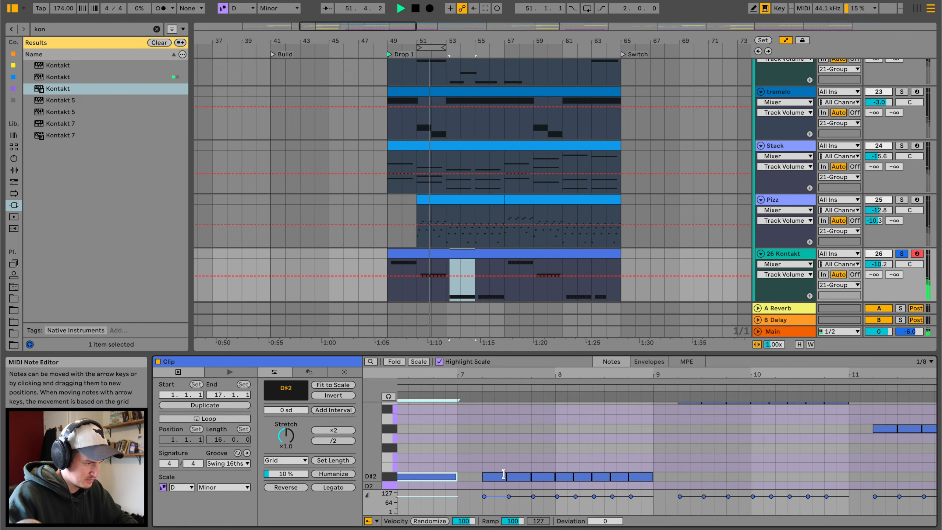
Extend the first D#2, B2 and G#2 notes between clip bars 7 and 13 over their repeats to make sustained notes.
left_click_drag(505, 475, 655, 478)
scroll(658, 476, "up", 3)
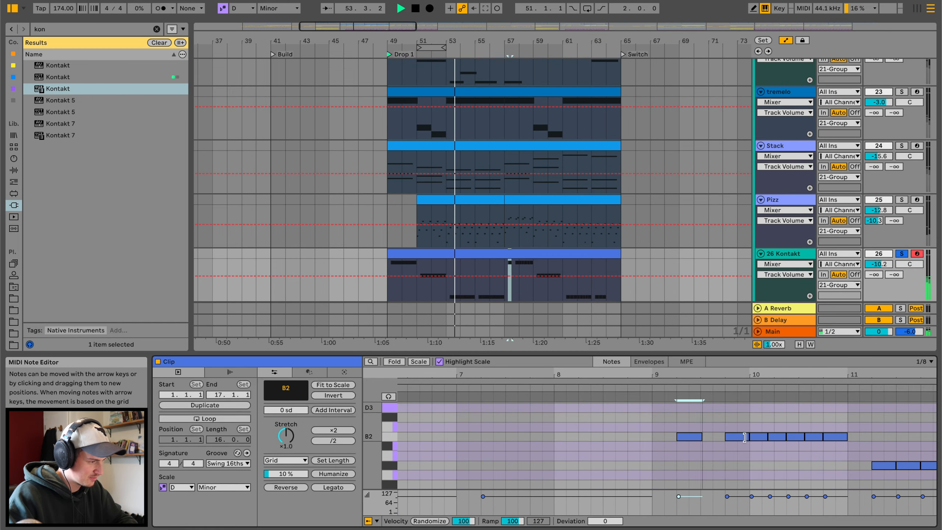
left_click_drag(700, 437, 848, 437)
scroll(787, 450, "right", 5)
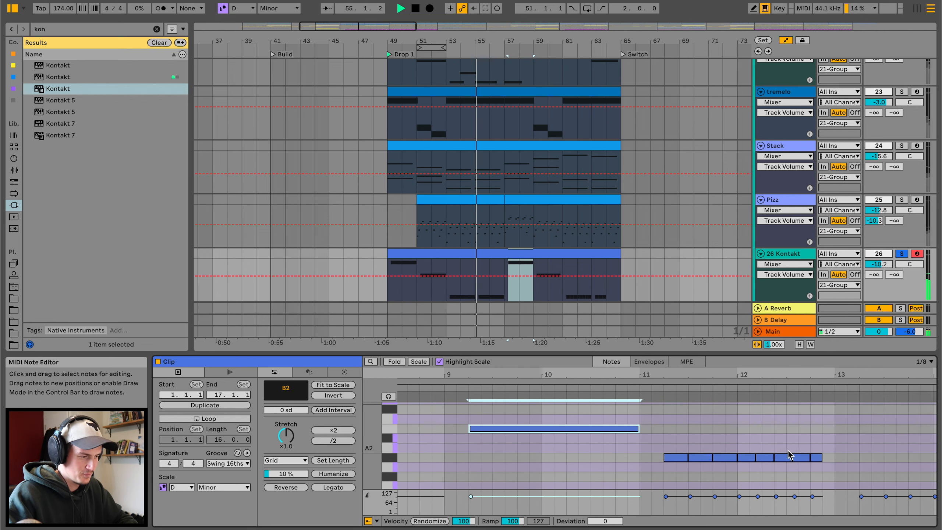
left_click(685, 458)
left_click_drag(687, 458, 821, 458)
Set the clip's scale root to D#/Eb and extend the D#2 note at bar 13 over its repeats as one sustained note.
left_click(182, 487)
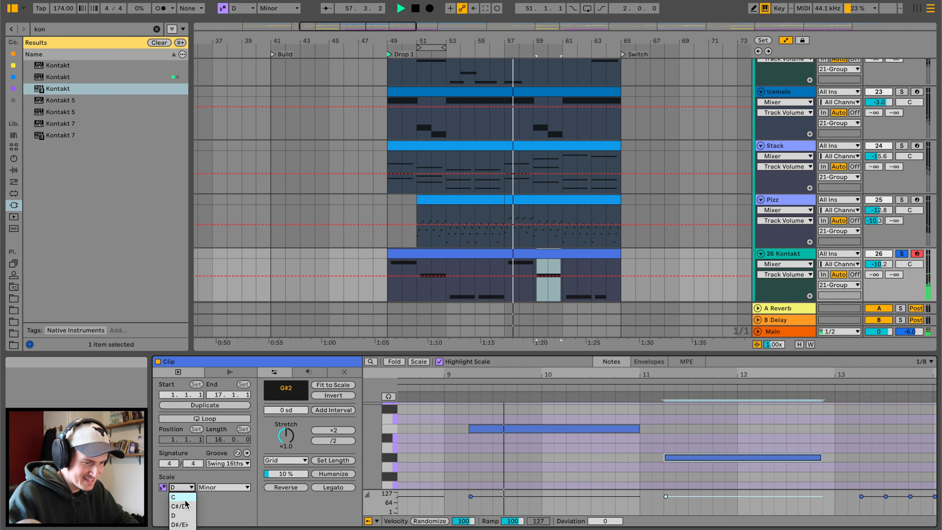
left_click(179, 524)
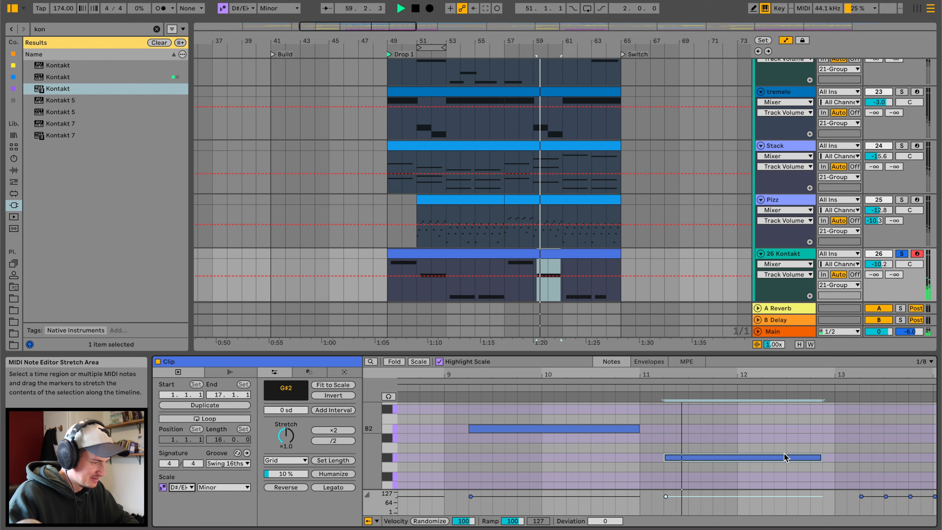
scroll(796, 462, "right", 4)
scroll(796, 462, "down", 2)
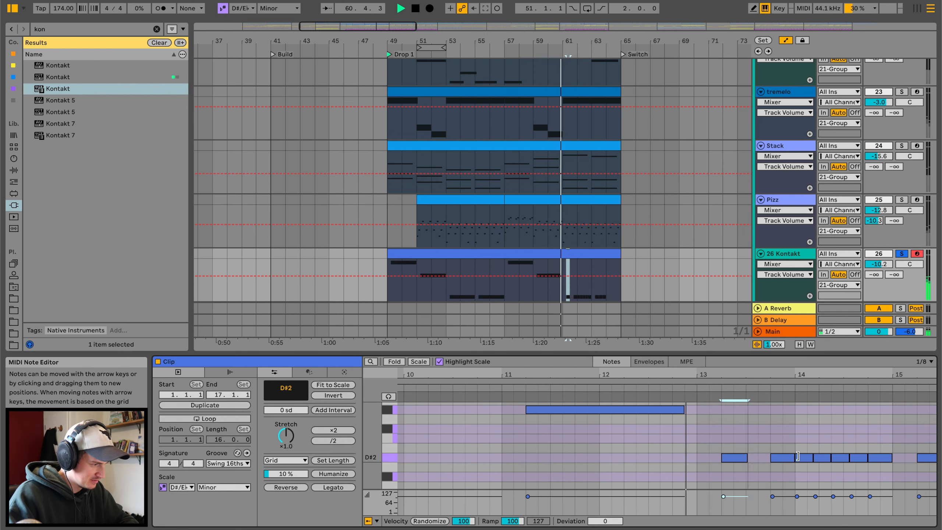
left_click_drag(744, 457, 897, 457)
scroll(895, 457, "right", 3)
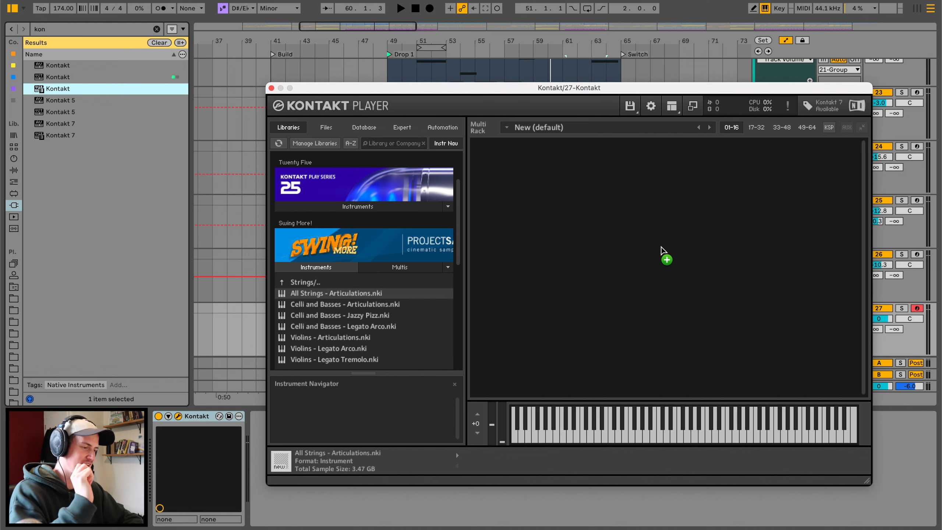
Load All Strings - Articulations on the 27 Kontakt track, choose the STAC variation and shift the mic mix slightly towards Close.
left_click_drag(661, 247, 662, 248)
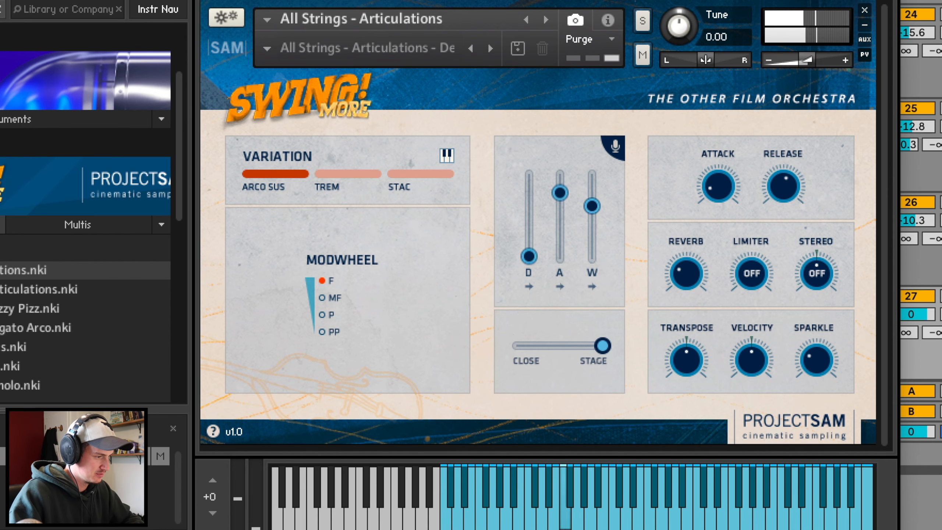
left_click(405, 173)
mouse_move(600, 342)
left_mouse_down()
mouse_move(554, 341)
mouse_move(584, 341)
left_mouse_up()
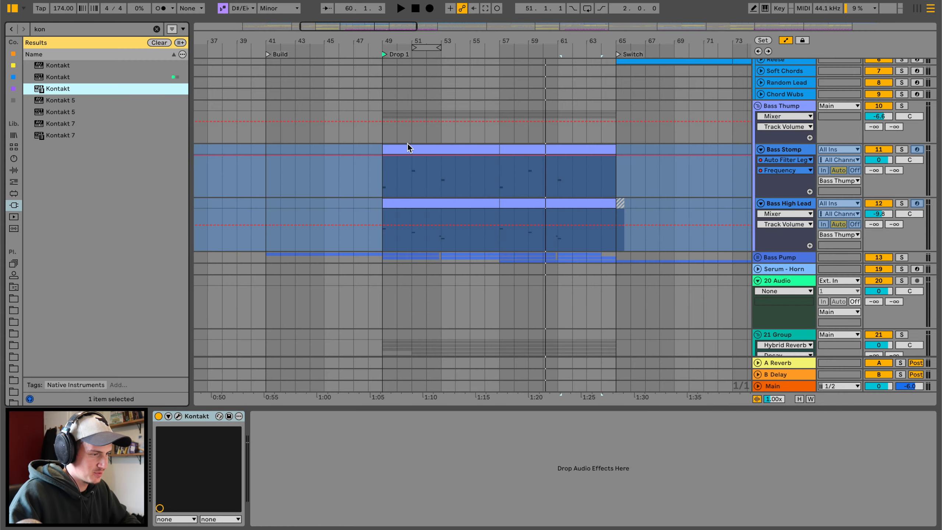
Copy both Bass Stomp drop clips and paste them onto the 27 Kontakt track at bar 49.
left_click(411, 148)
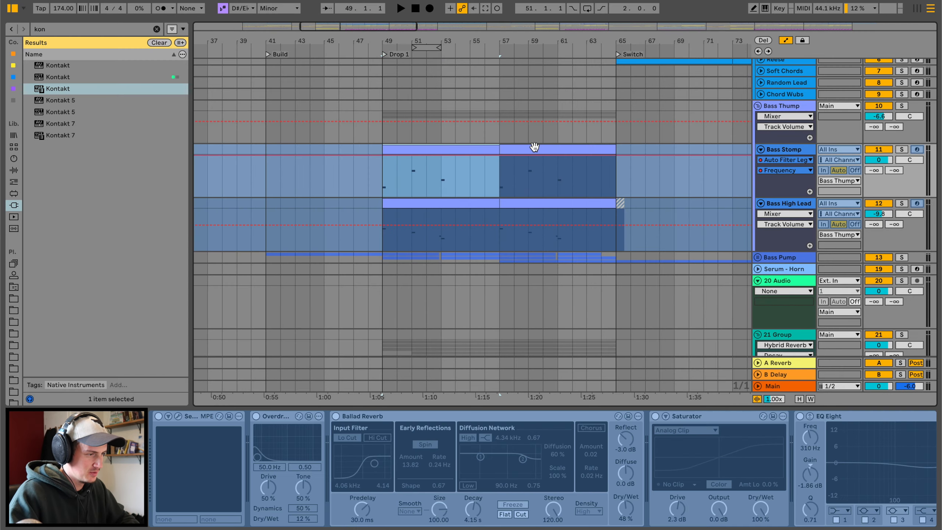
left_click(603, 148, "shift")
scroll(603, 148, "down", 10)
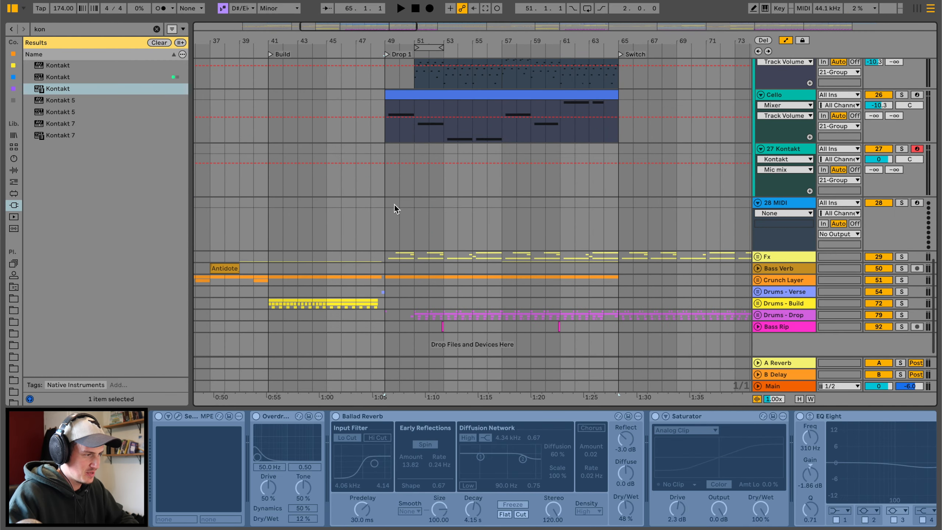
left_click(386, 181)
key("ctrl+v")
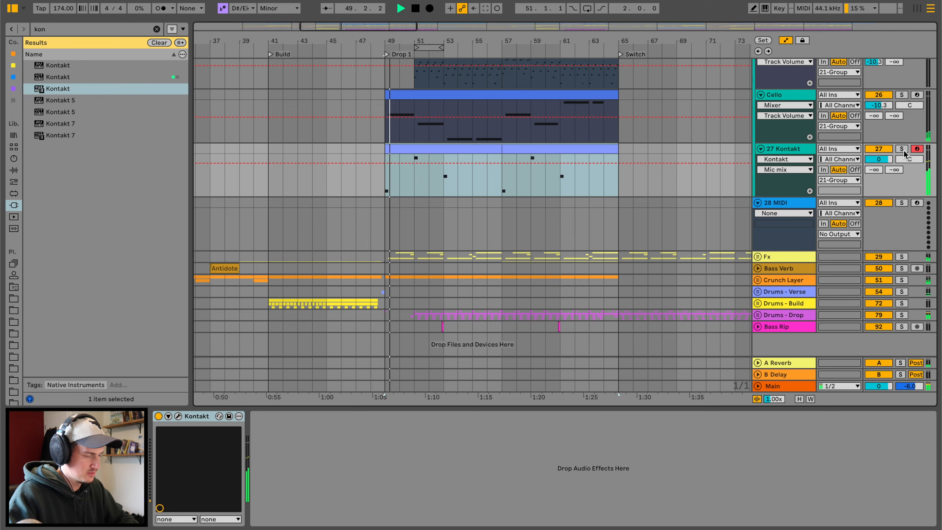
Build four-note chords at bars 1, 3 and 5 of the first 27 Kontakt clip, topped by F#4, A#4 and F#4.
double_click(452, 151)
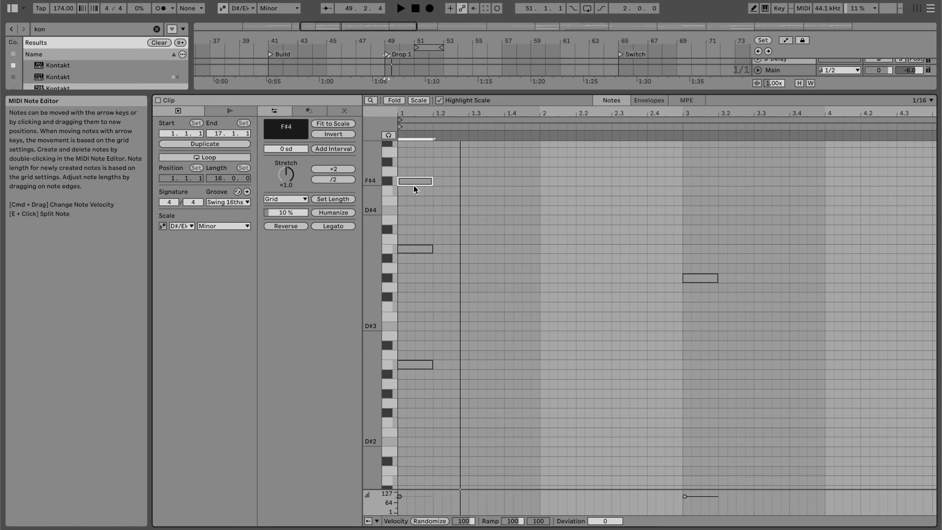
double_click(740, 260)
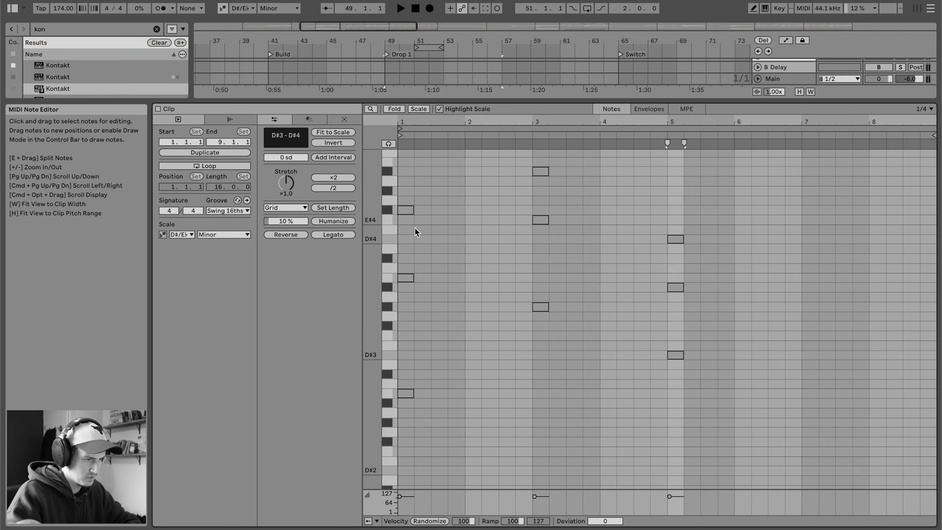
left_click(653, 135)
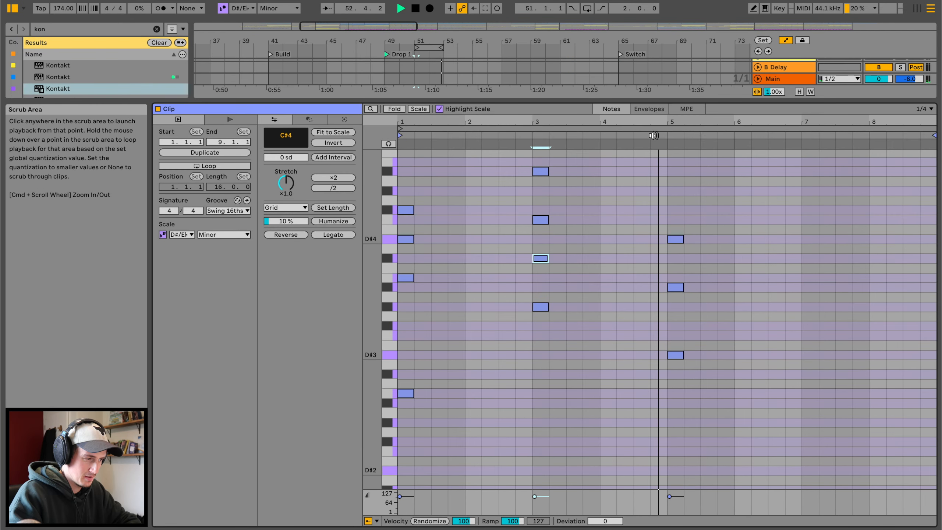
double_click(674, 210)
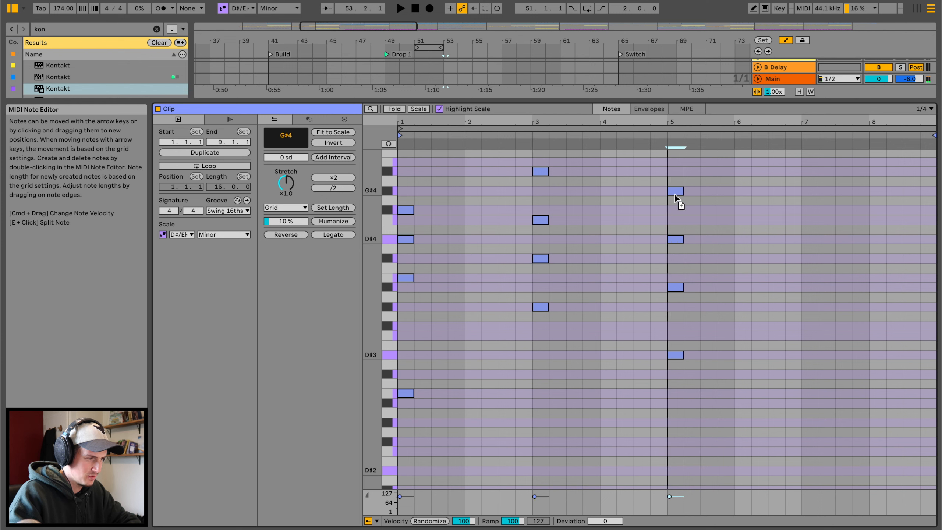
left_click(656, 134)
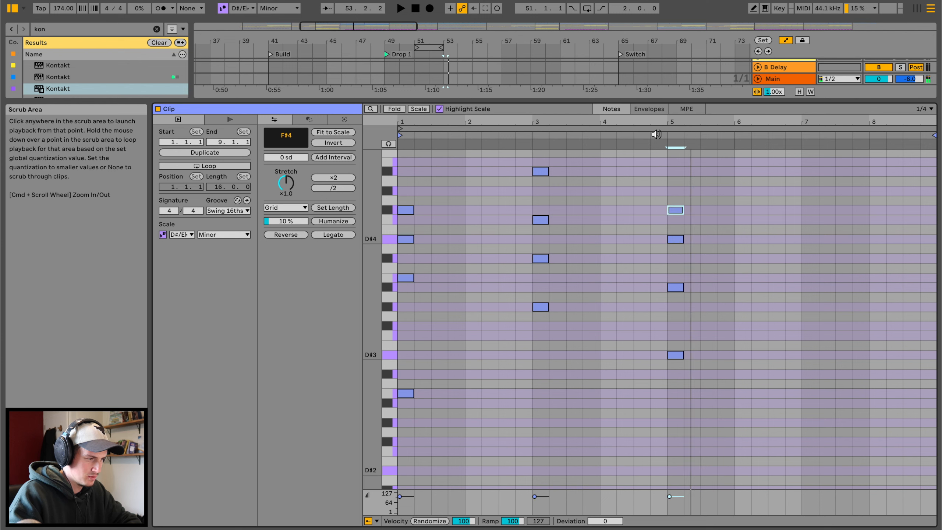
key("space")
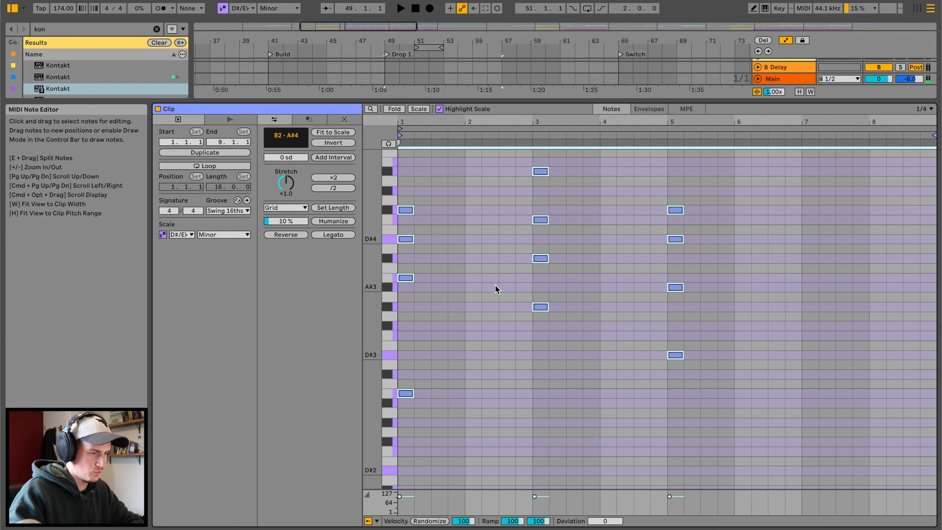
Select all chord notes in the 27 Kontakt clip and humanize their timing with an amount of 71 %.
left_click(583, 270)
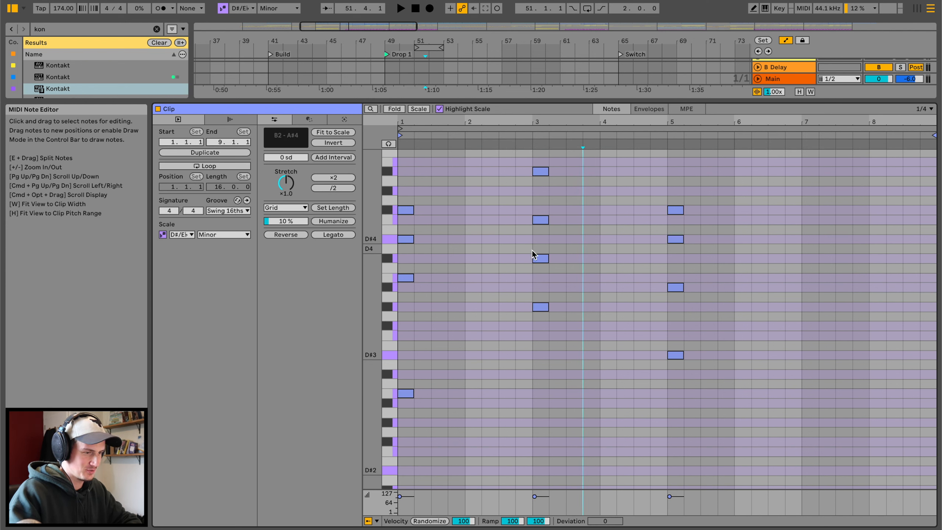
left_click(461, 293)
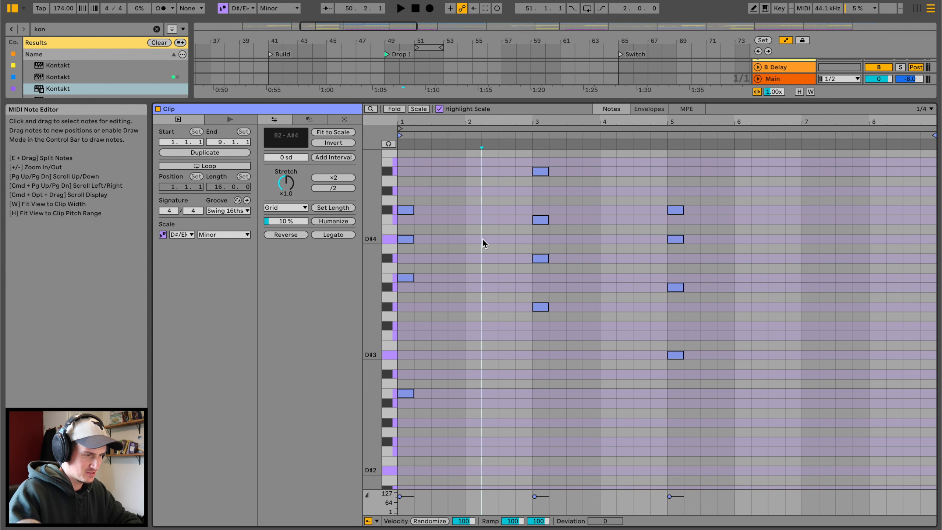
key("super+a")
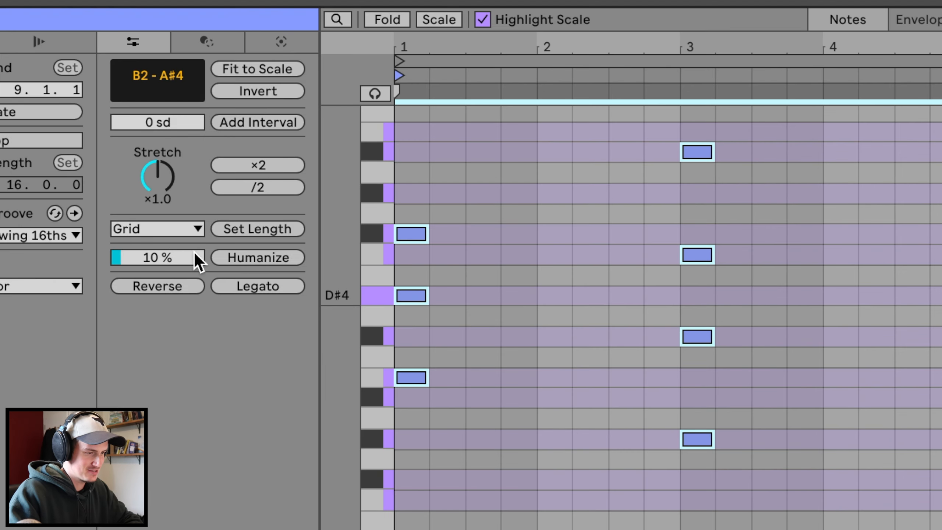
left_click_drag(196, 257, 196, 193)
Set the velocity randomize range of the selected chord notes to 22 and raise their velocities.
key("space")
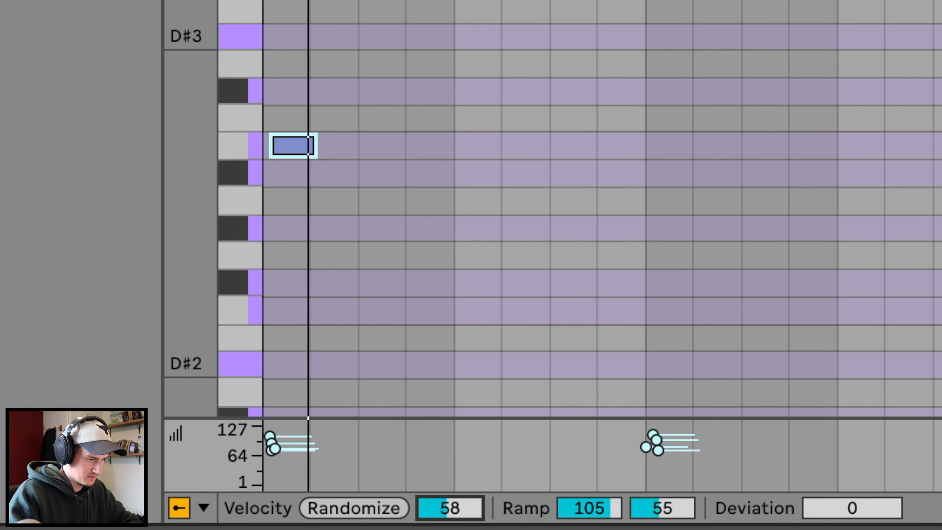
left_click_drag(440, 505, 440, 502)
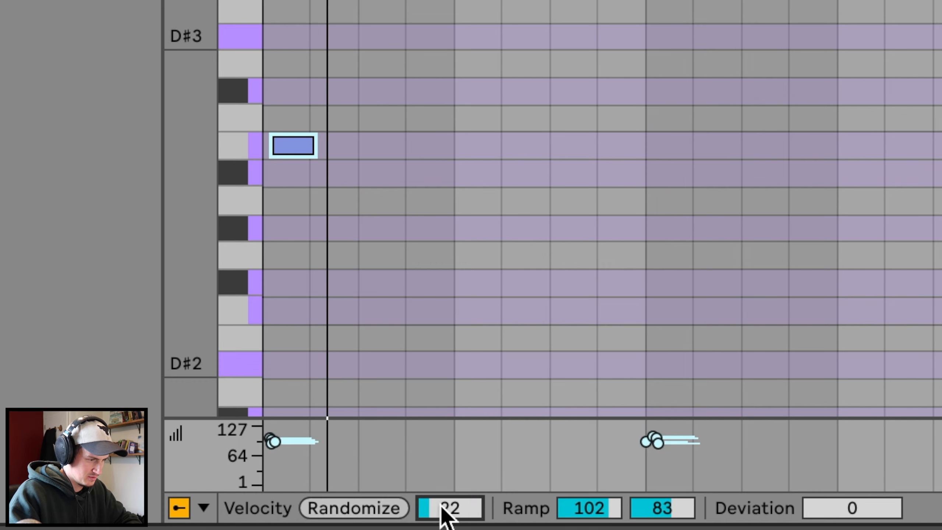
left_click_drag(657, 443, 658, 433)
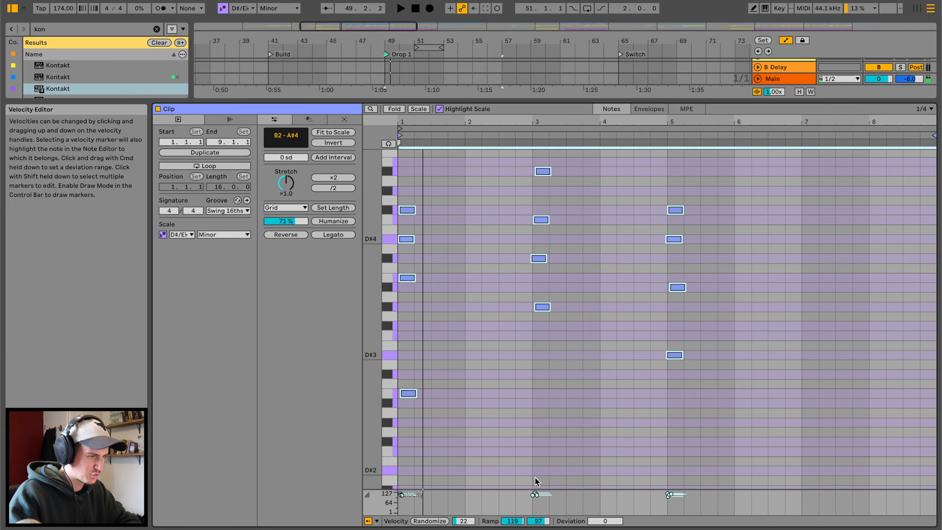
Duplicate the first 27 Kontakt chord clip so its copy fills the drop from bar 57.
left_click_drag(556, 100, 530, 426)
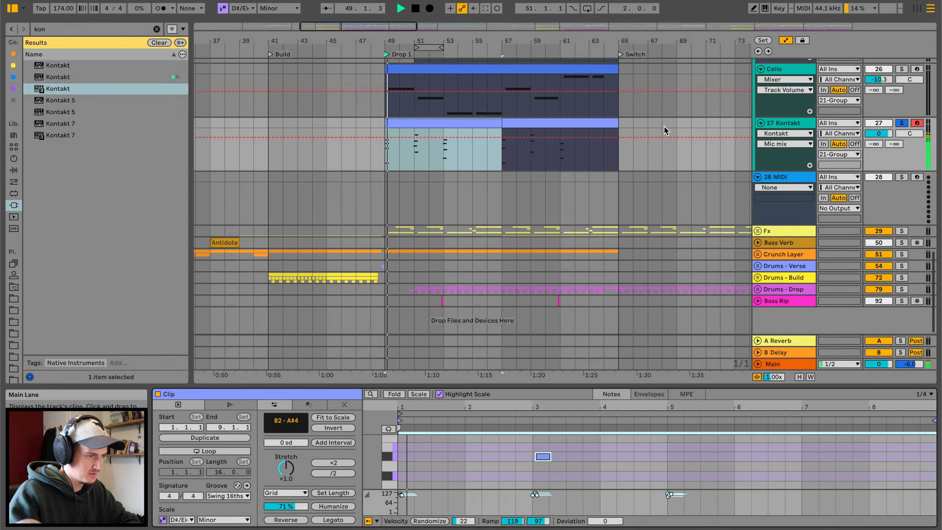
left_click(474, 124)
key("super+d")
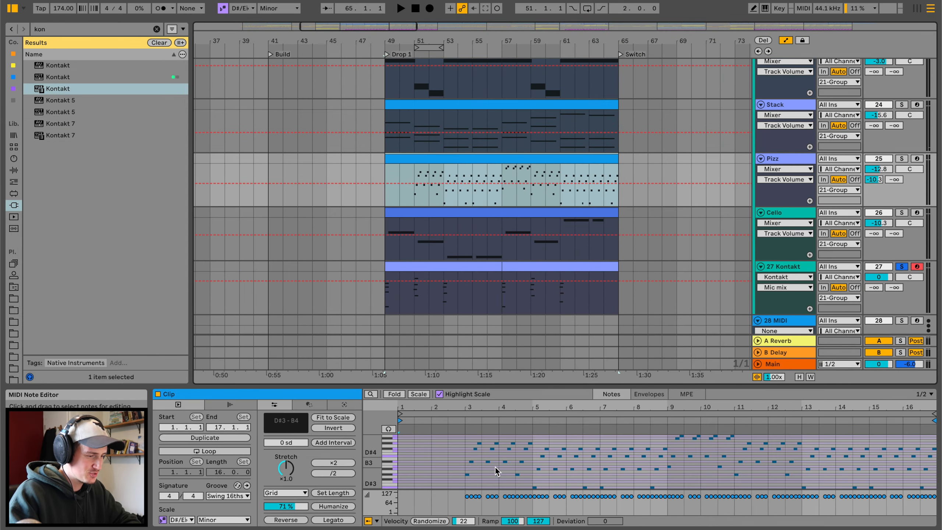
Solo the Pizz track, humanize the timing of all its notes by 7 % and randomize their velocities with a range of 21.
left_click(451, 461)
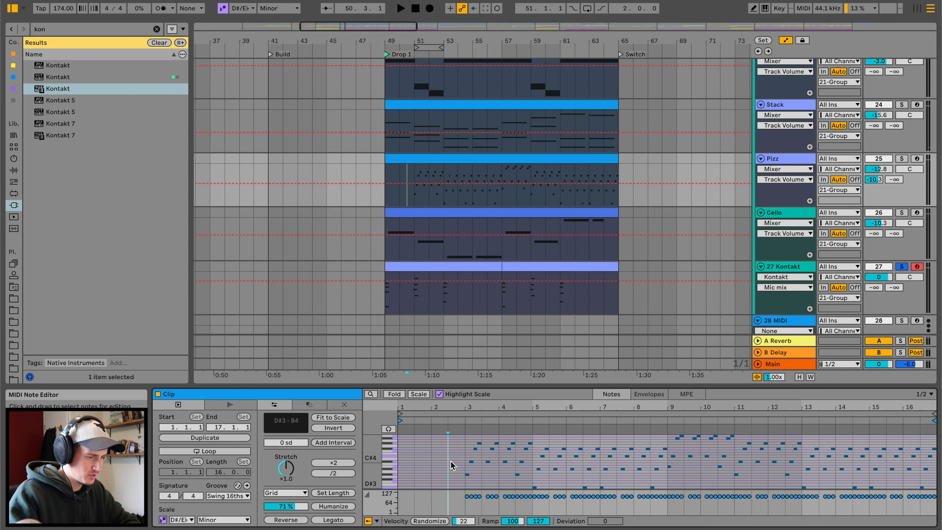
left_click_drag(505, 387, 511, 282)
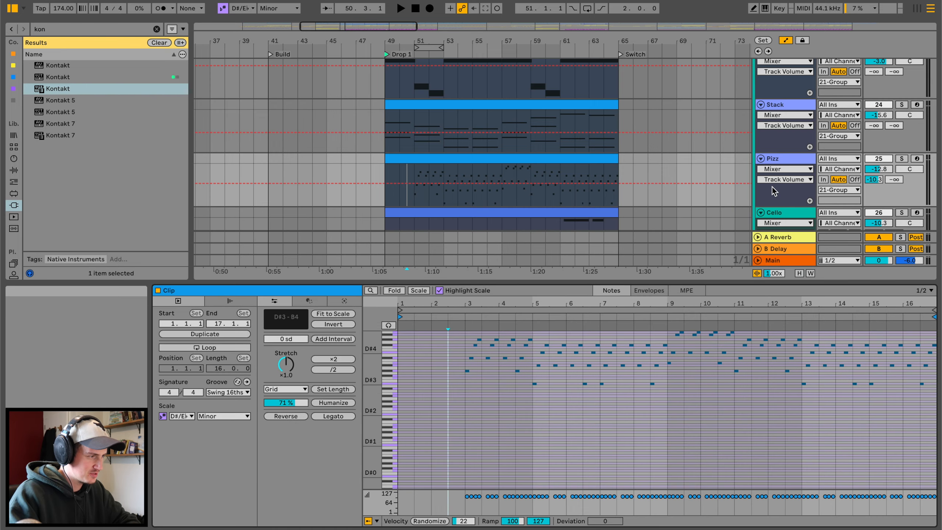
left_click(901, 159)
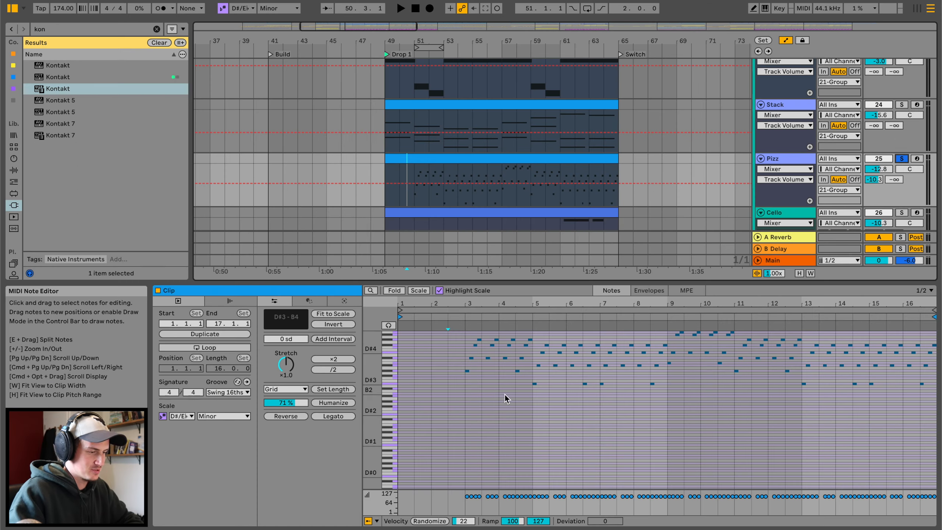
left_click(484, 394)
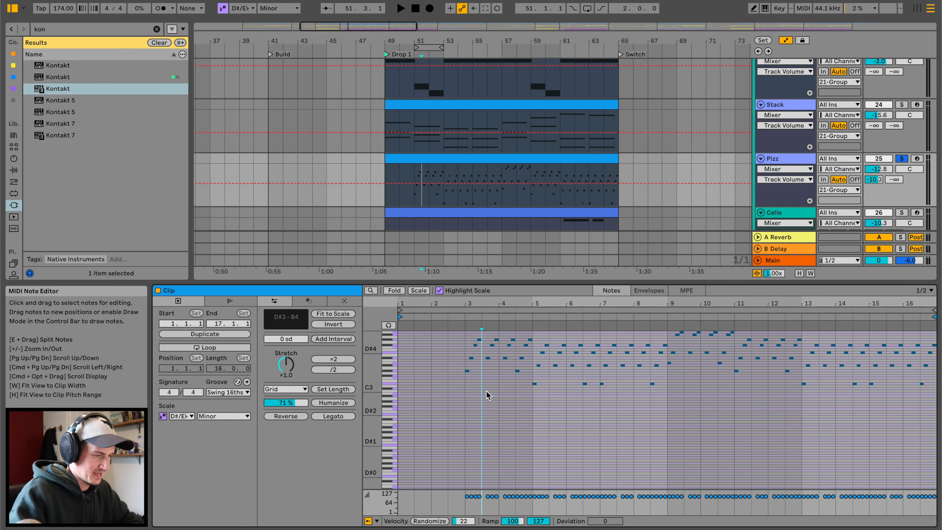
key("super+a")
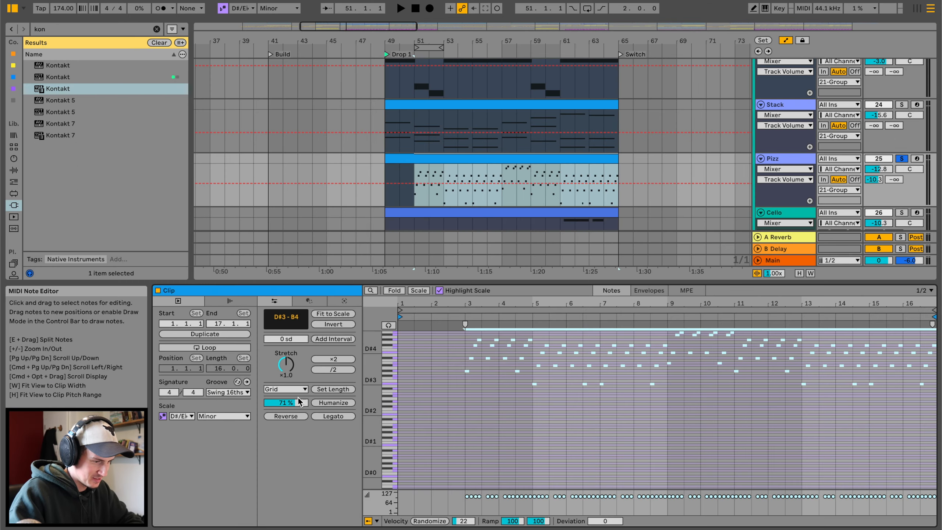
left_click_drag(300, 401, 286, 426)
key("space")
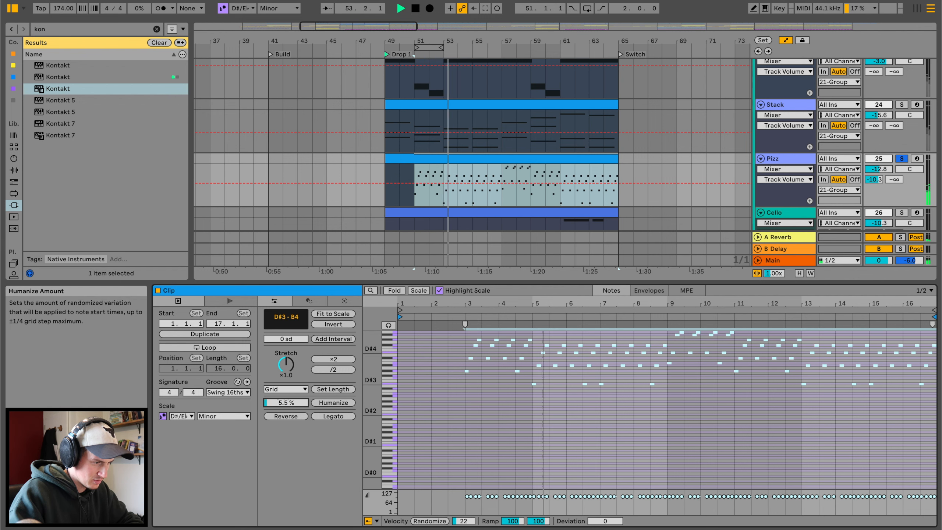
left_click_drag(463, 521, 463, 512)
scroll(501, 116, "up", 1)
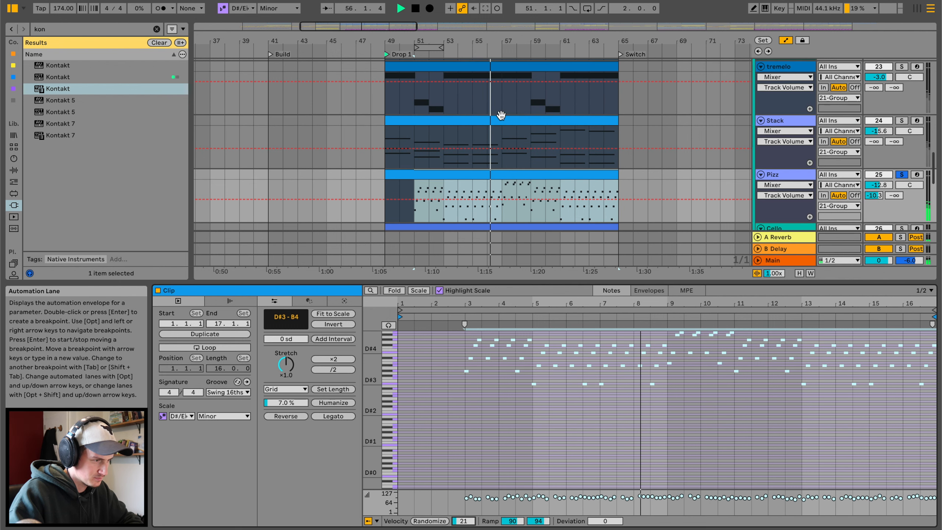
Open the Stack clip and solo the Stack track for playback.
left_click(501, 116)
key("space")
left_click(517, 418)
key("super+a")
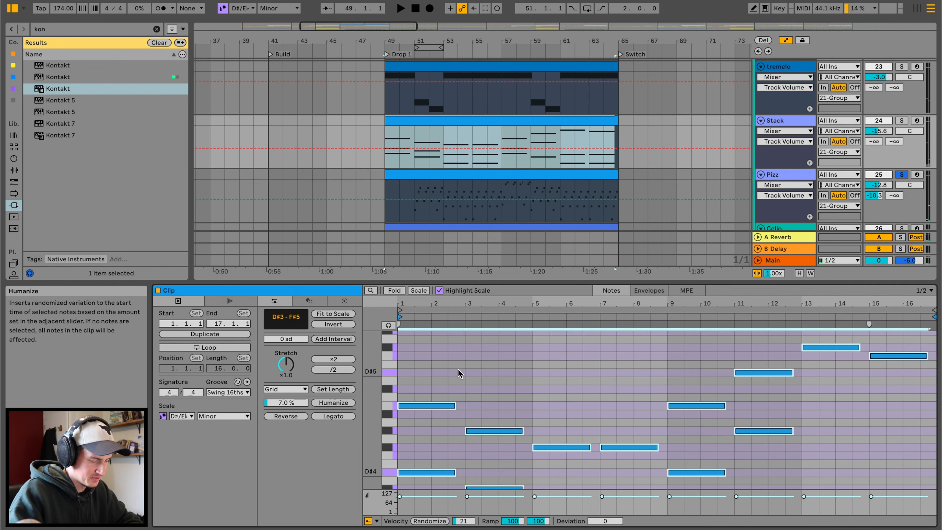
scroll(453, 372, "down", 3)
key("space")
left_click(901, 121)
key("space")
key("space")
Select all Stack notes, humanize their timing by 64 % and randomize their velocities with a range of 39.
left_click(511, 356)
key("super+a")
left_click_drag(292, 403, 292, 340)
left_click_drag(206, 259, 206, 283)
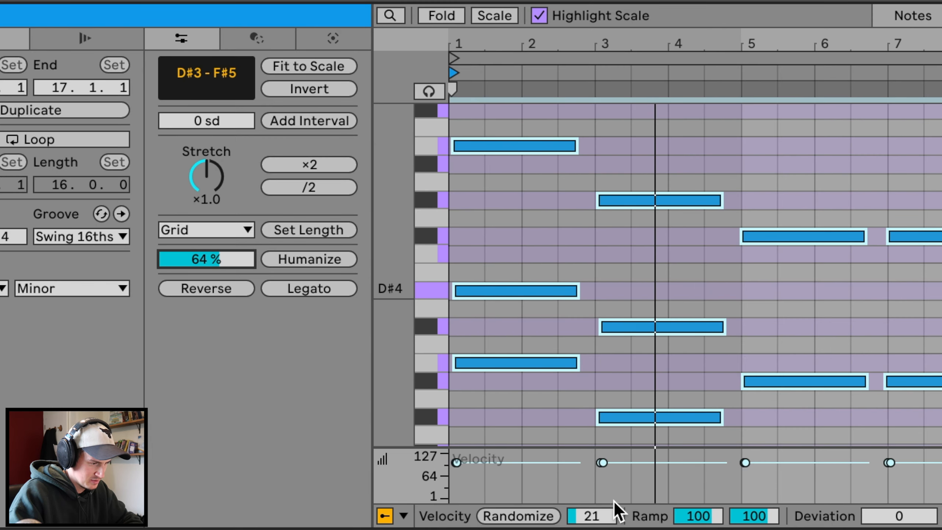
mouse_move(591, 516)
left_mouse_down()
mouse_move(591, 464)
mouse_move(592, 502)
left_mouse_up()
scroll(500, 213, "up", 3)
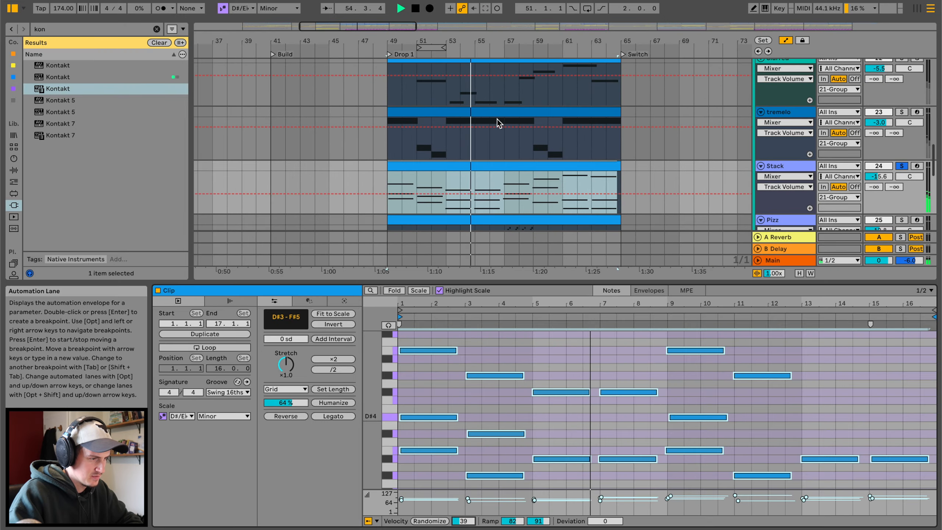
Check the notes of the Slurred clip and clear the Stack track's solo.
left_click(506, 110)
scroll(507, 111, "up", 2)
left_click(511, 108)
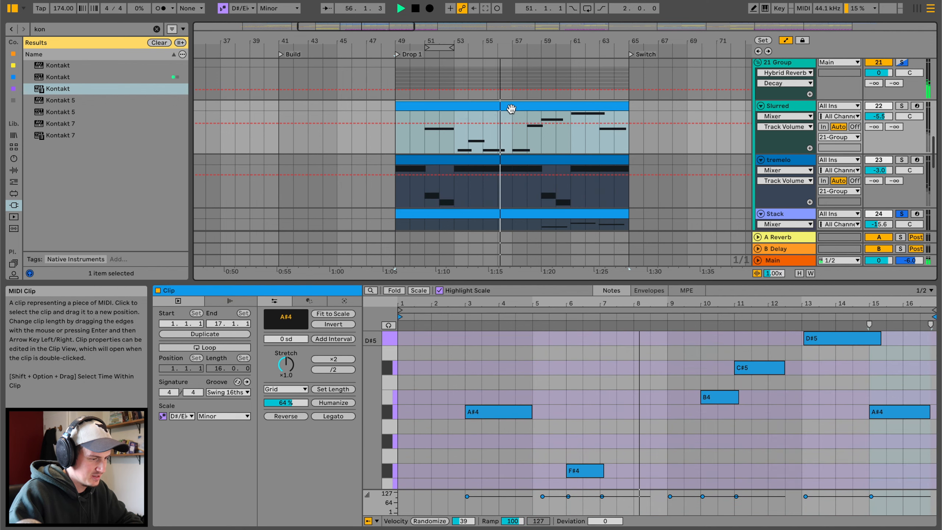
left_click(893, 92)
key("space")
left_click(336, 417)
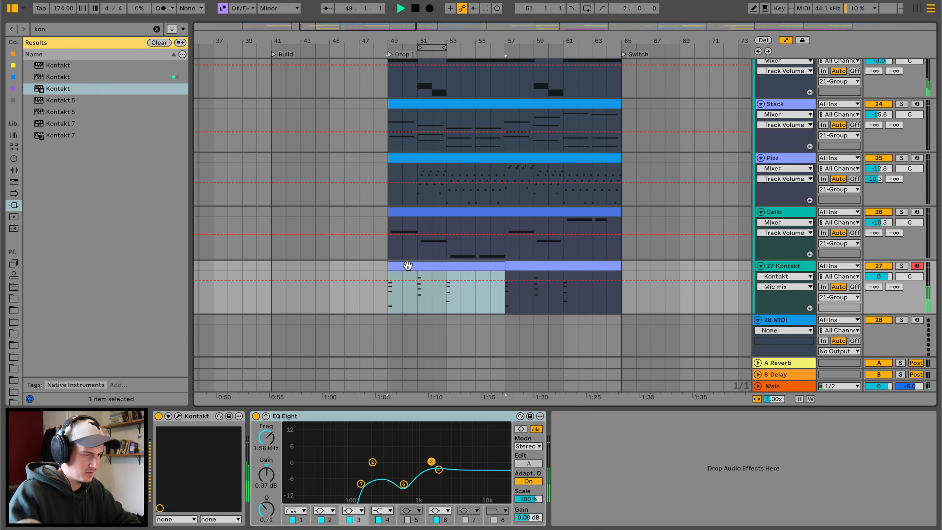
Raise the low-cut band of the 27 Kontakt track's EQ Eight to 215 Hz and play the result.
key("space")
key("space")
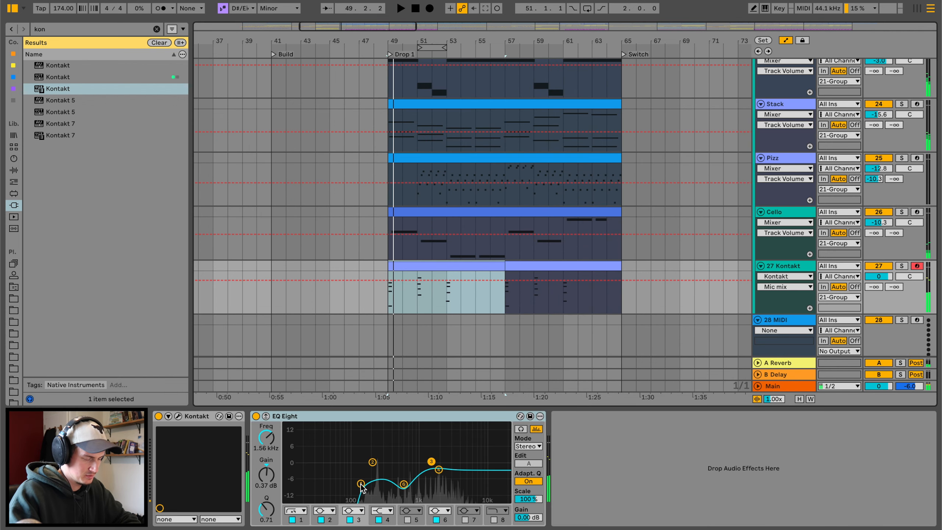
left_click_drag(361, 483, 374, 482)
key("space")
key("space")
key("space")
Clear the browser search and add a Delay after the EQ Eight on the 27 Kontakt track.
left_click(14, 171)
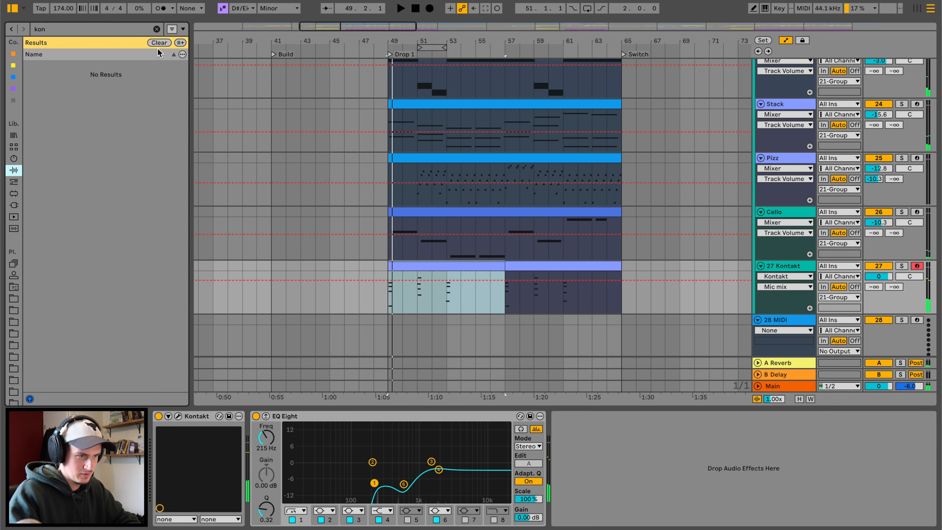
left_click(159, 42)
scroll(66, 91, "up", 3)
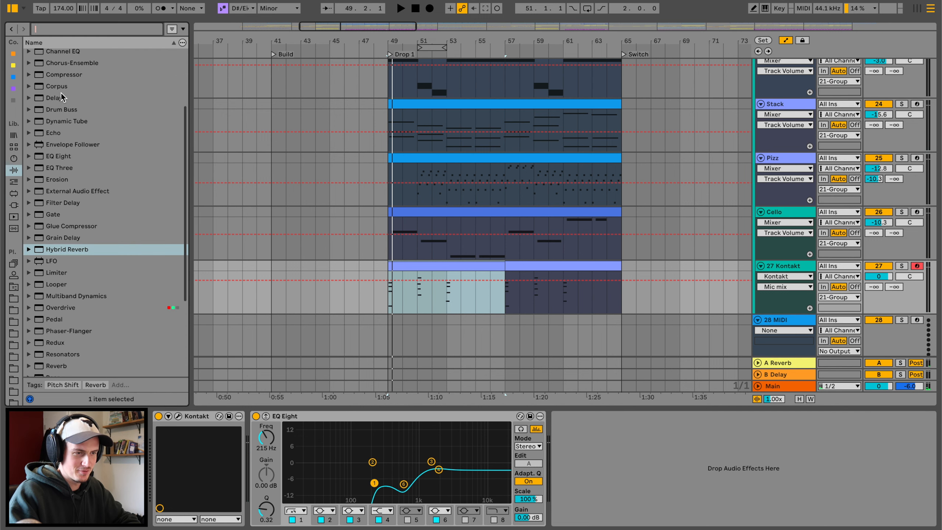
left_click(58, 97)
Set the Delay's filter to 1.70 kHz with width 4.41, both divisions to 8, Ping Pong on and dry/wet to 36 %.
key("space")
left_click_drag(685, 433, 694, 453)
left_click(619, 456)
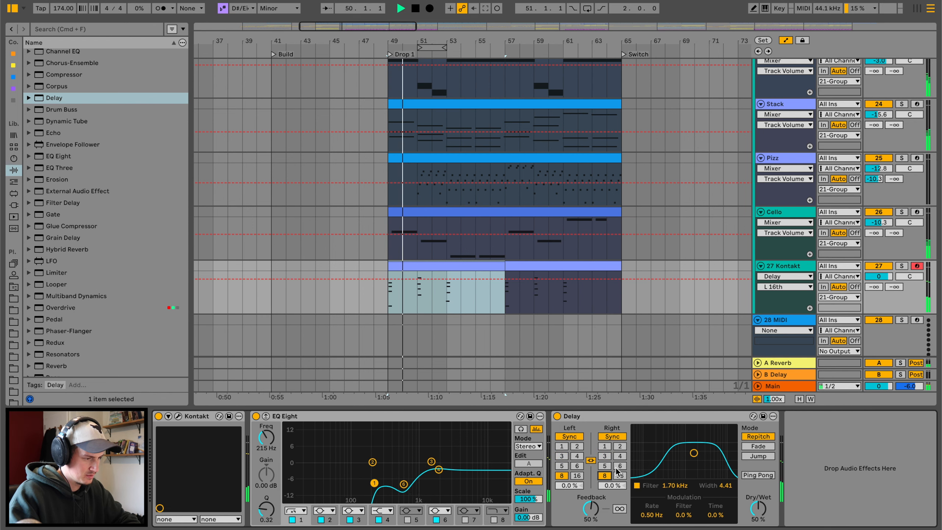
left_click(765, 474)
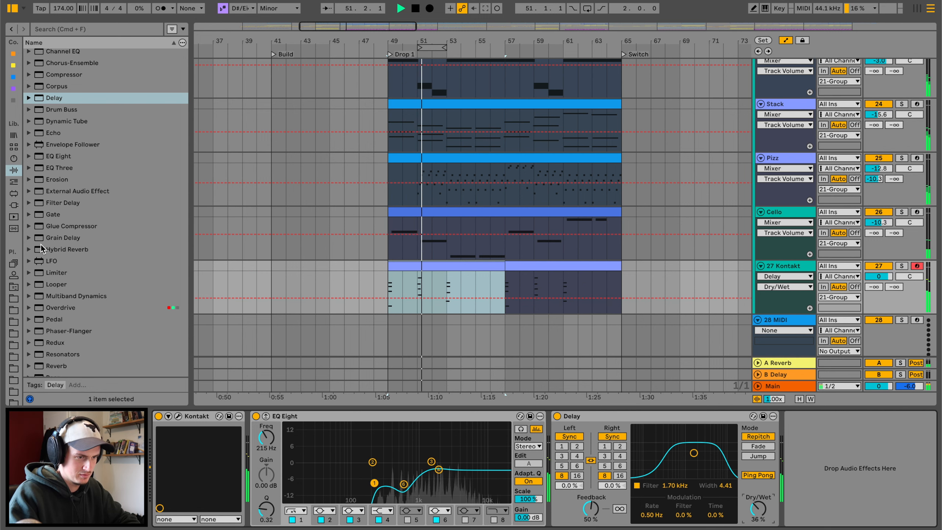
Insert a Glue Compressor before the Delay with the threshold at -7.62 dB and makeup at 6.67 dB.
mouse_move(61, 227)
left_mouse_down()
mouse_move(594, 441)
mouse_move(581, 465)
left_mouse_up()
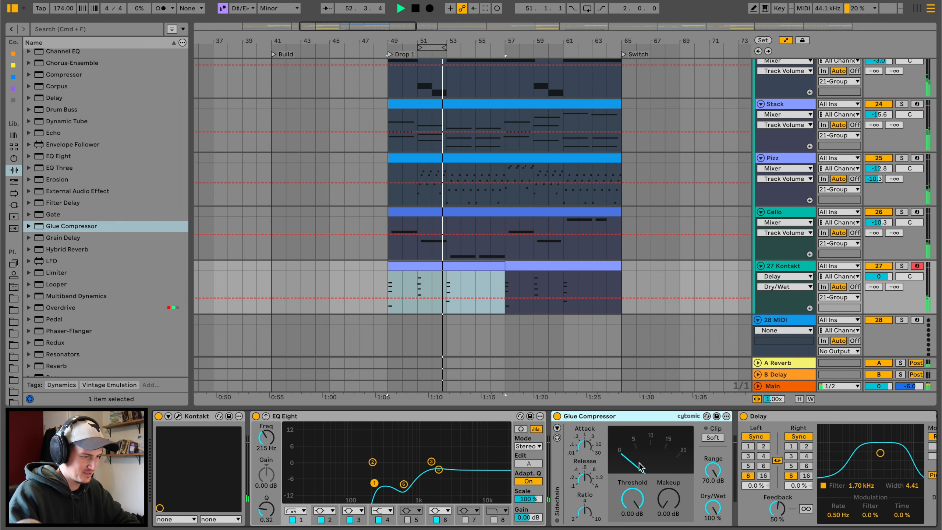
key("space")
key("space")
left_click_drag(668, 498, 668, 472)
key("space")
key("space")
key("space")
key("space")
Lower the 27 Kontakt track's volume to -10.3 dB while playing the drop.
left_click_drag(886, 276, 886, 294)
key("space")
key("space")
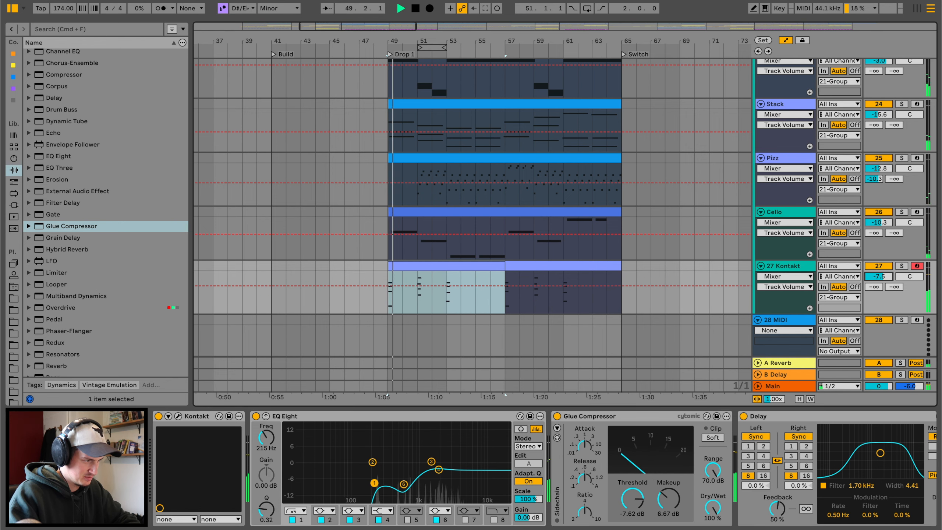
key("space")
key("space")
Open the first 27 Kontakt clip and raise the F4 note of its bar 3 chord to F#4.
double_click(478, 266)
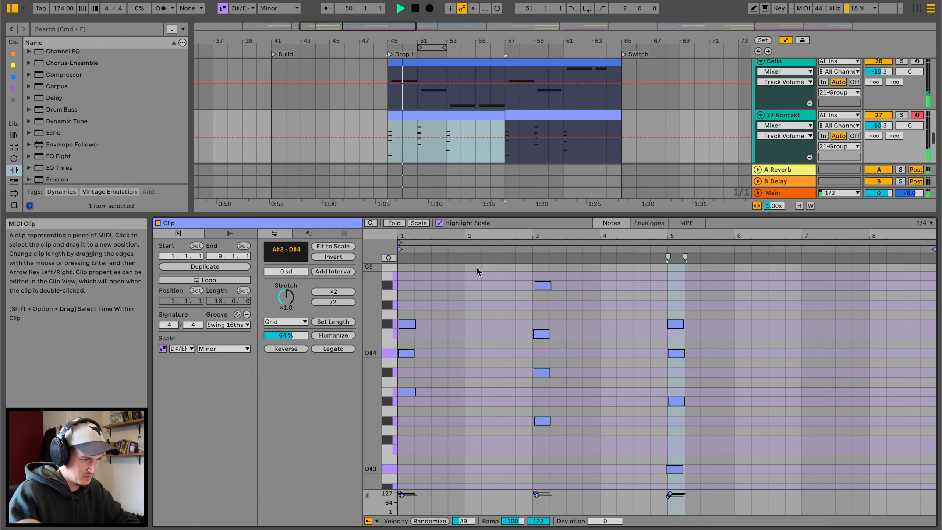
left_click_drag(544, 335, 543, 325)
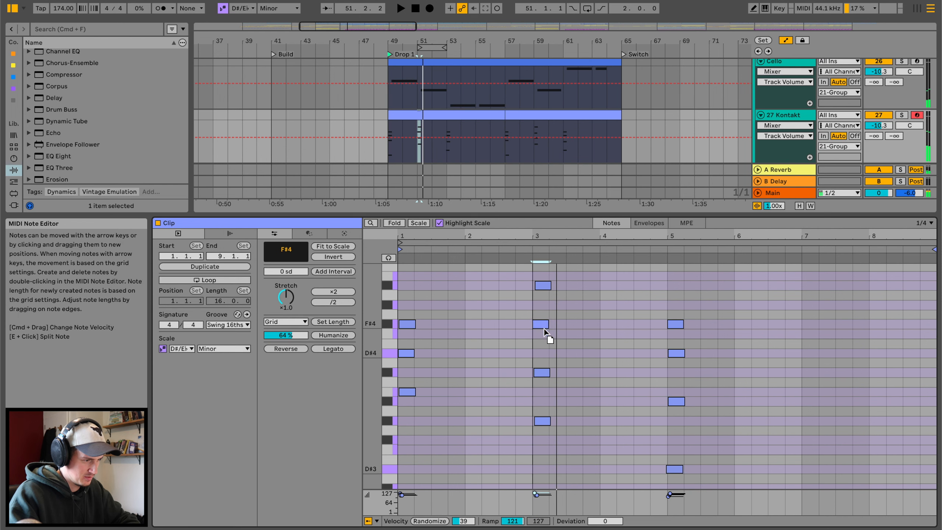
left_click(525, 247)
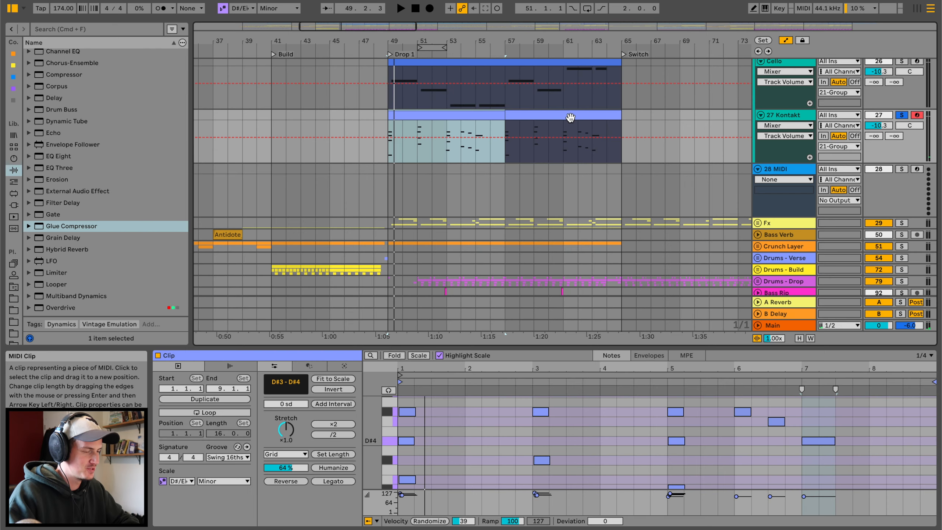
Open the second 27 Kontakt clip and examine its chord notes.
left_click(570, 118)
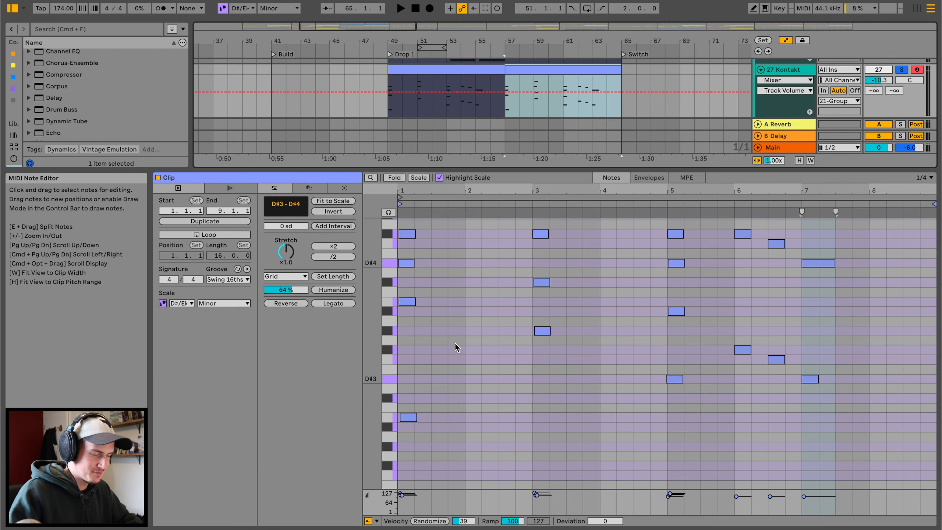
scroll(479, 359, "up", 1)
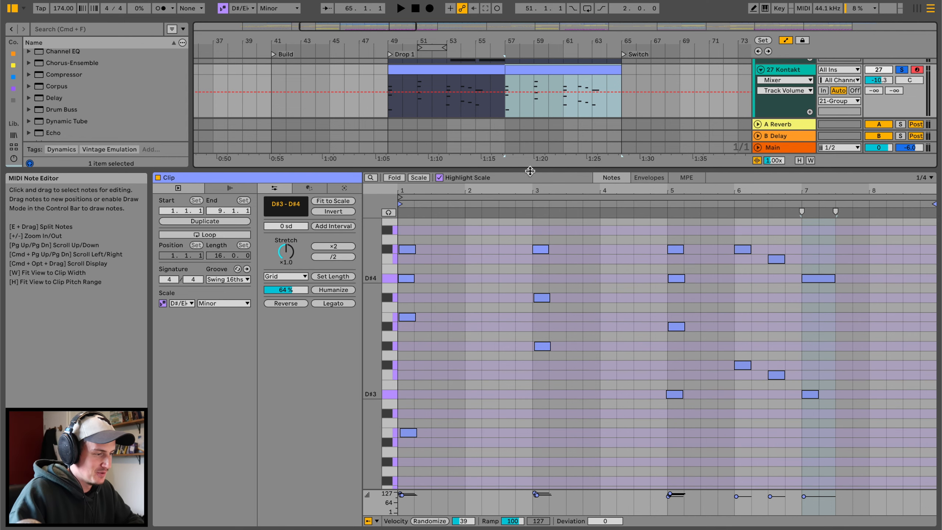
left_click_drag(538, 167, 503, 324)
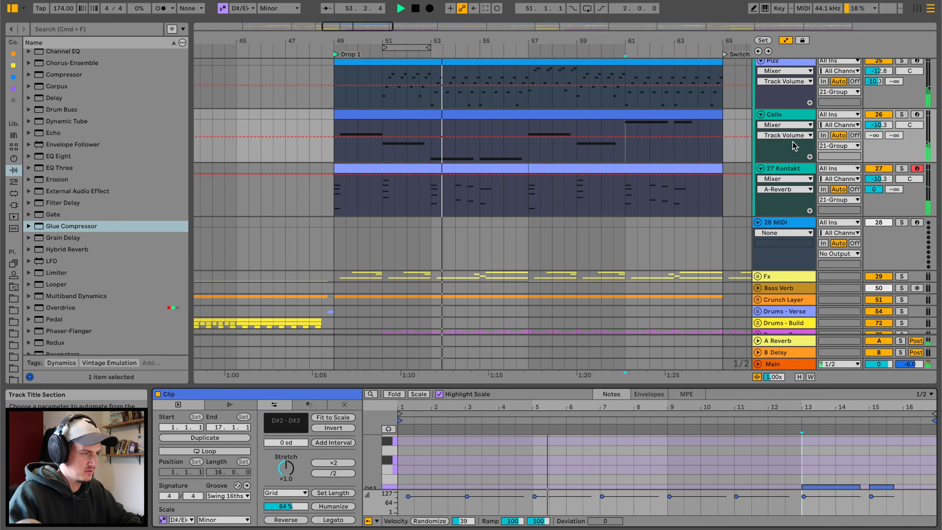
Stop playback and insert a new MIDI track directly below the Cello track.
key("space")
left_click(793, 125)
left_click(791, 117)
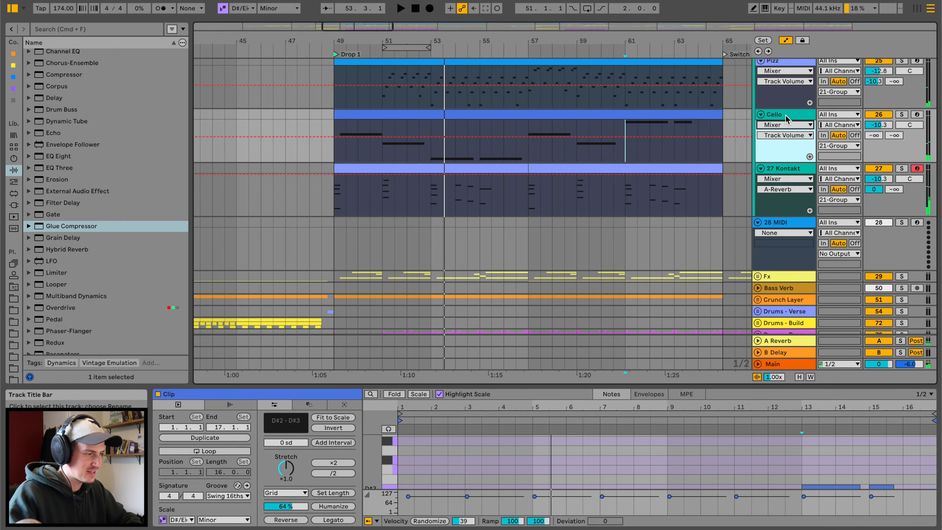
left_click(785, 115)
key("super+shift+t")
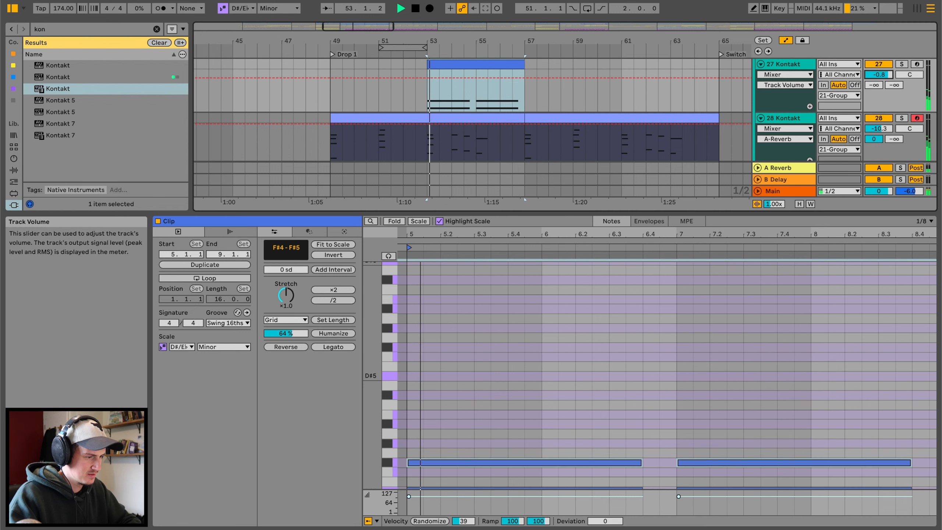
Copy the F#4 note of the first chord in the new 27 Kontakt clip up to D#5 and play it back.
scroll(594, 386, "down", 3)
left_click(570, 386)
key("space")
left_click_drag(561, 414, 562, 327)
key("space")
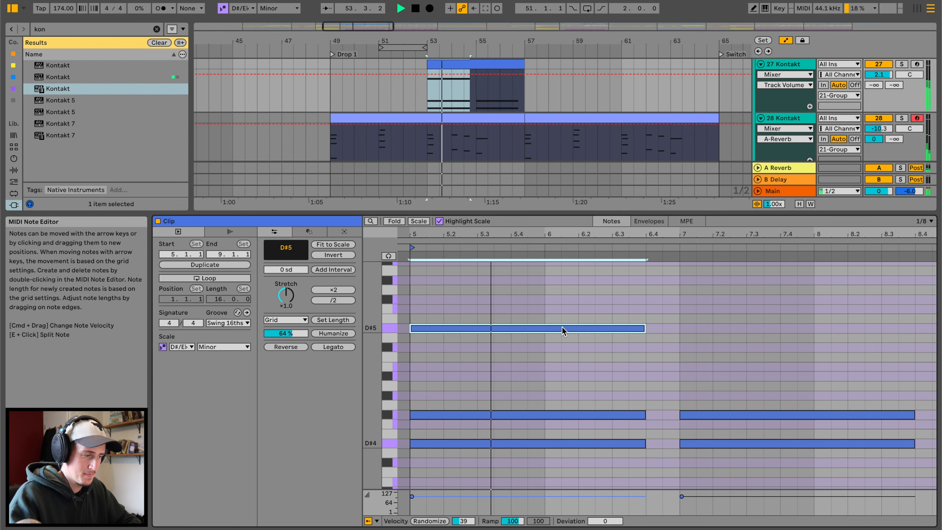
Add a C#5 note about one bar long at bar 7, then duplicate it to bar 8 and lower the copy to B4.
double_click(683, 347)
left_click_drag(697, 347, 809, 347)
key("super+d")
key("Down")
key("Down")
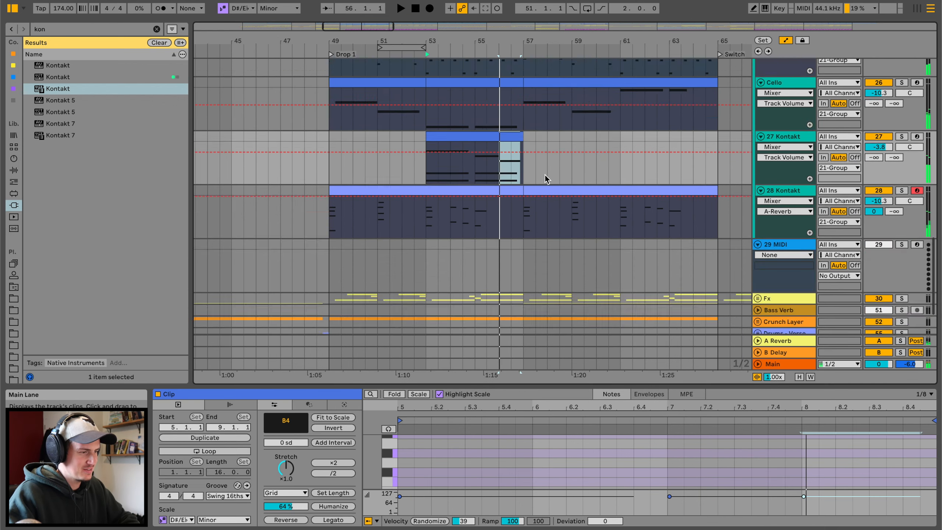
Add an Overdrive after the Hybrid Reverb on the Strings group with dry/wet at 0 %.
scroll(545, 175, "up", 3)
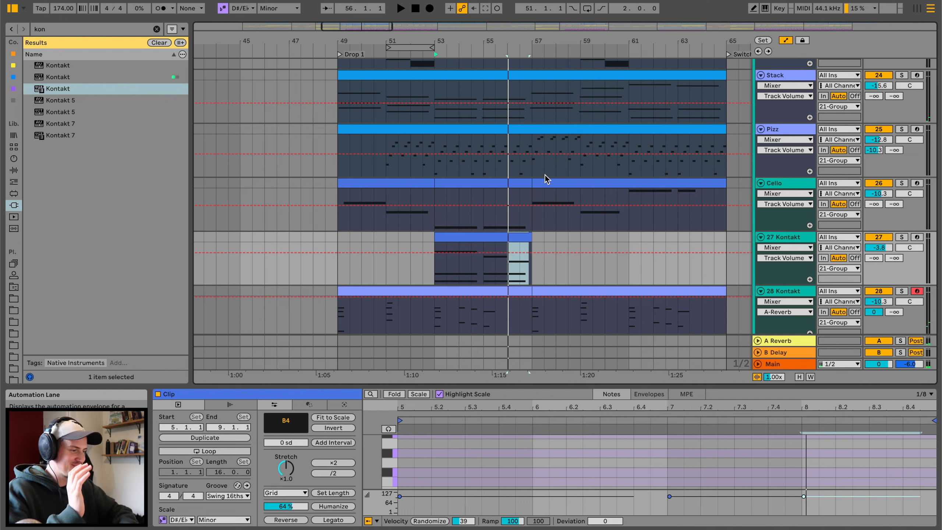
left_click(315, 241)
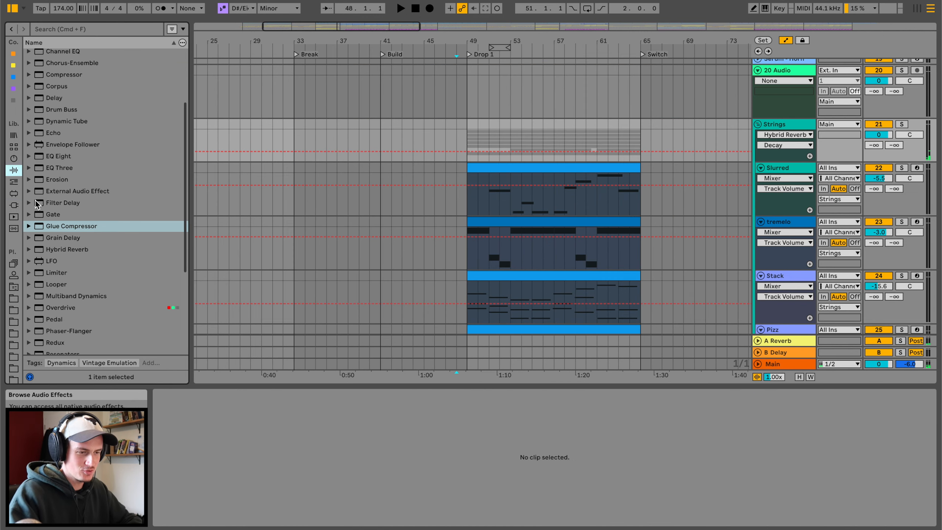
left_click(61, 160)
scroll(60, 156, "down", 2)
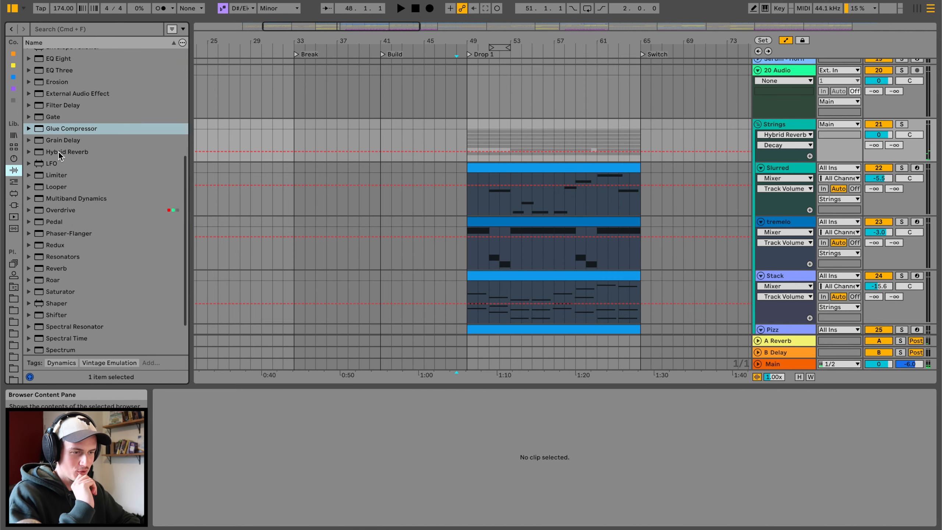
left_click_drag(60, 211, 484, 134)
left_click_drag(511, 37, 512, 77)
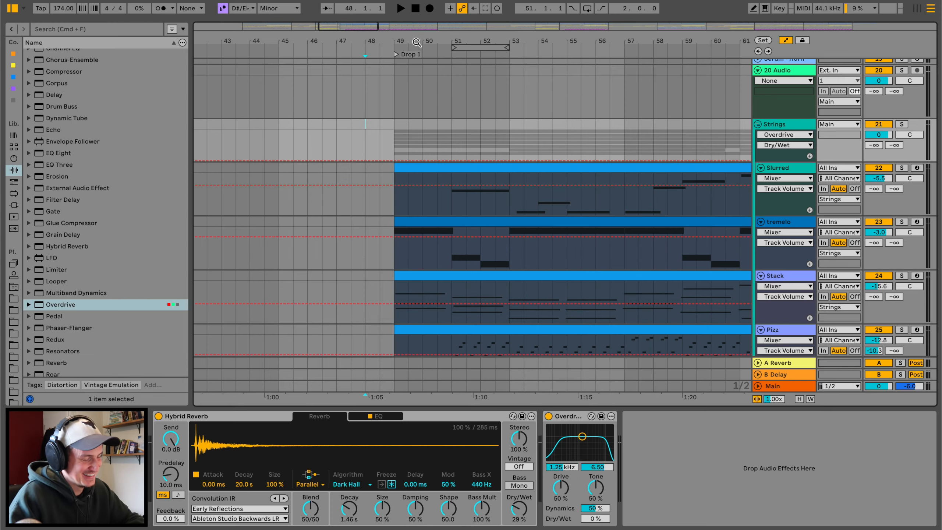
Automate the Strings group's Overdrive dry/wet to ramp up to 56 % at bar 51, drop straight back to 0 %, and play it.
left_click_drag(417, 41, 417, 50)
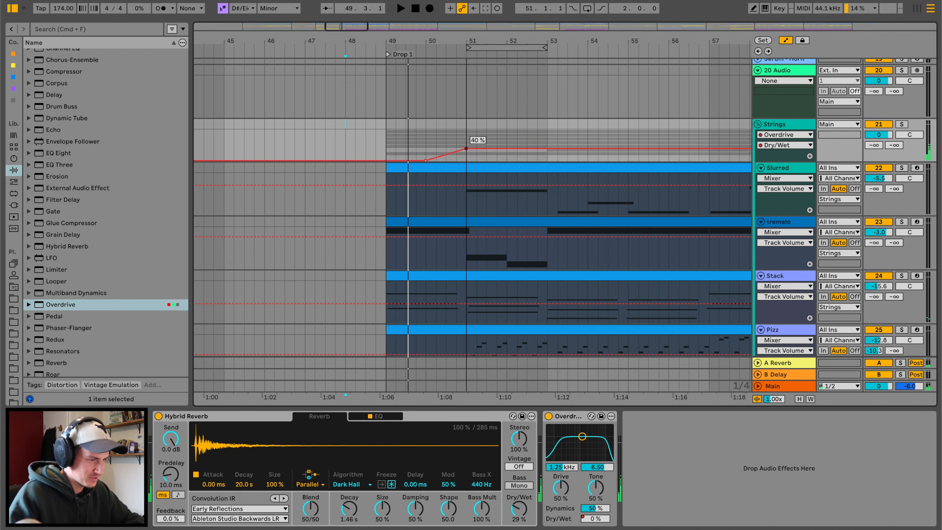
left_click_drag(466, 147, 466, 143)
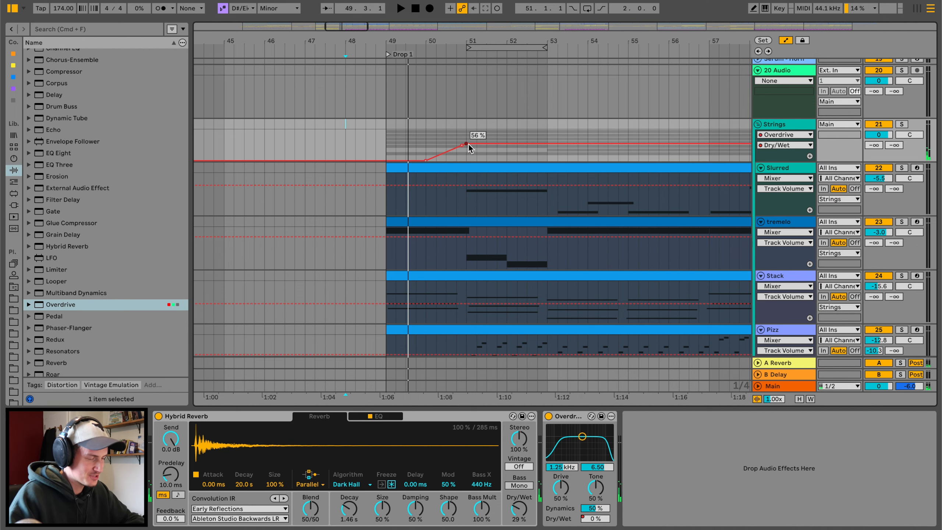
left_click_drag(468, 143, 467, 161)
left_click(420, 131)
key("space")
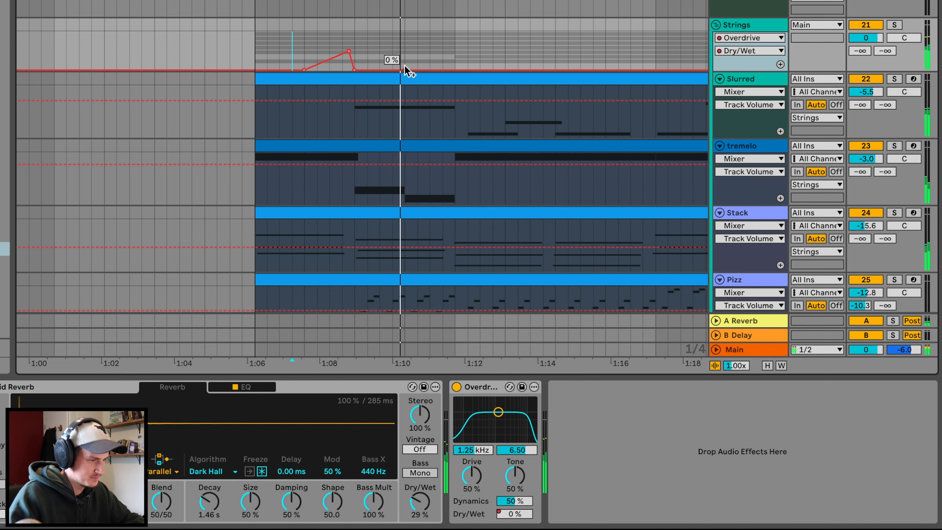
Lower the peak of the Overdrive ramp slightly and duplicate its two bars of automation over bars 51 to 53.
left_click(348, 52)
key("space")
left_click_drag(356, 49, 225, 49)
key("ctrl+d")
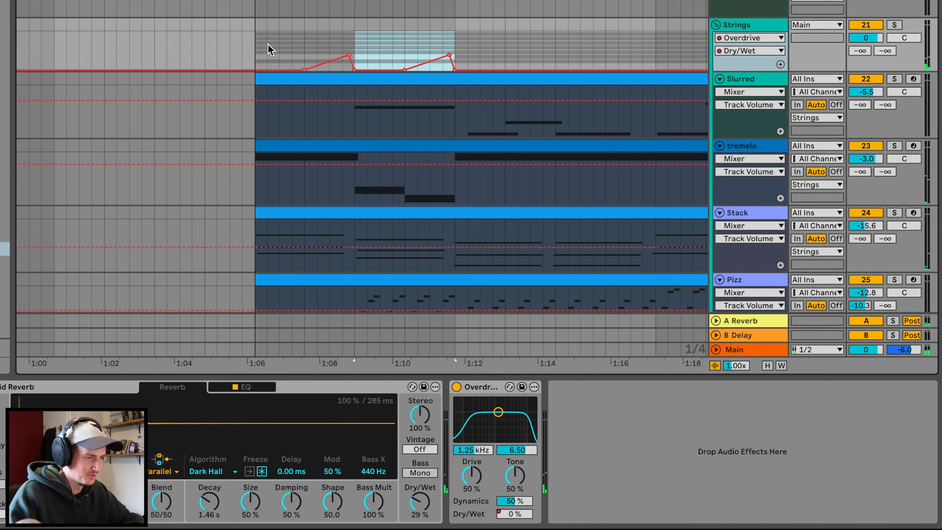
Play back the duplicated Overdrive ramp, bend it into a curve and lower its peak before bar 53 to 26 %.
key("space")
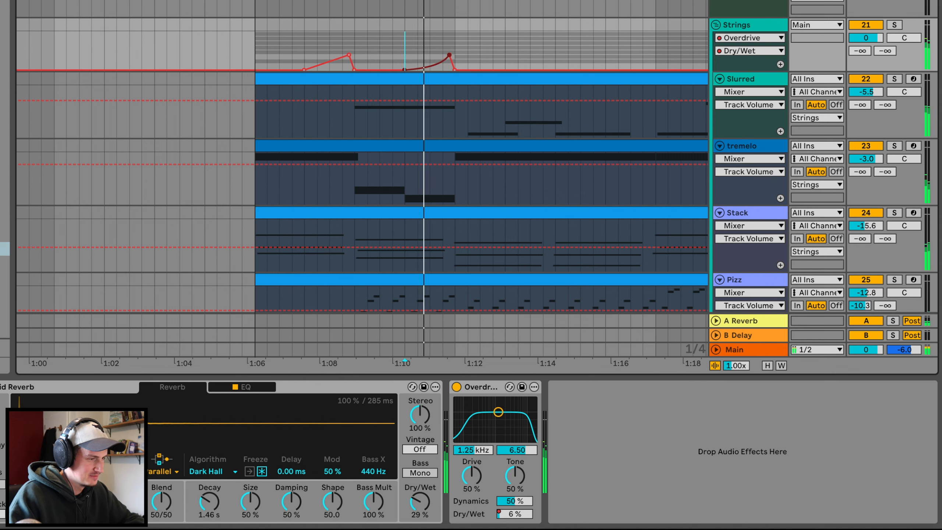
left_click_drag(449, 55, 449, 60)
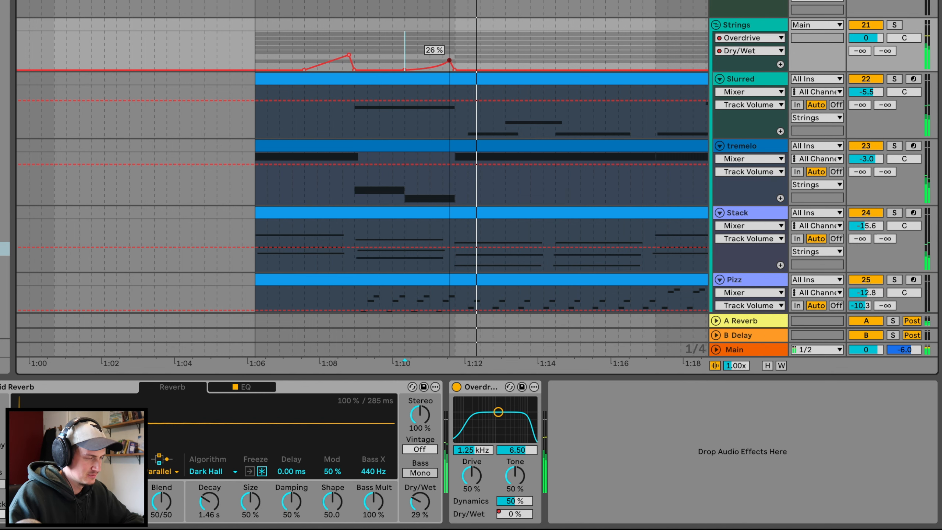
left_click(460, 51)
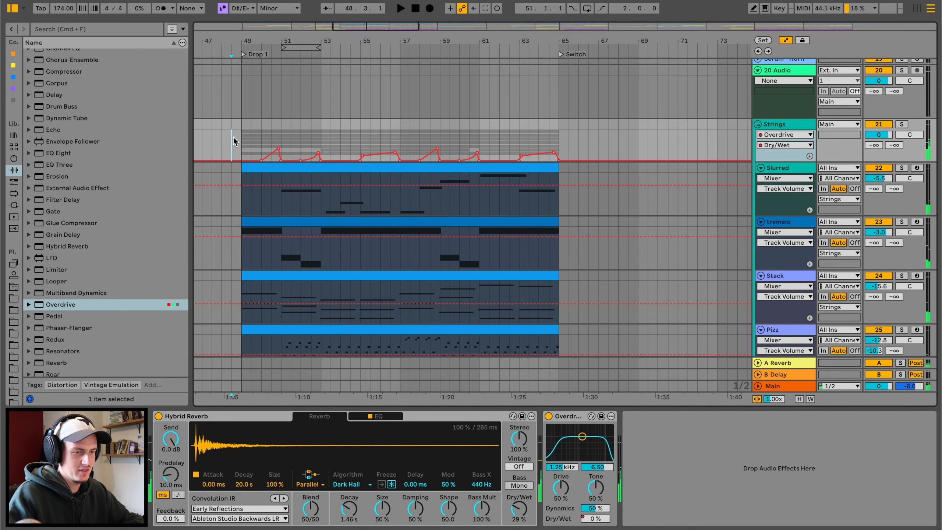
Add a Glue Compressor after the Overdrive with threshold -26.0 dB and makeup 4.13 dB, and adjust its release and attack.
left_click(65, 227)
left_click_drag(255, 233, 678, 449)
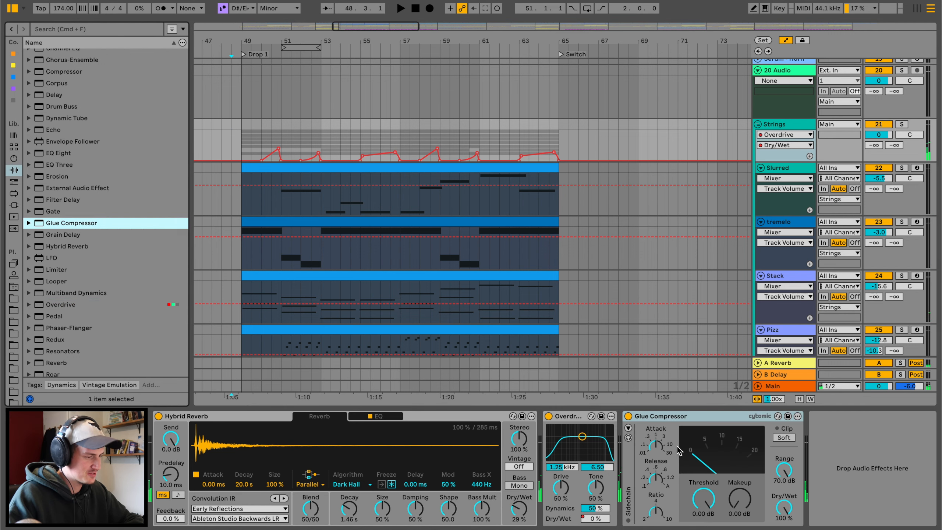
left_click_drag(707, 511, 740, 487)
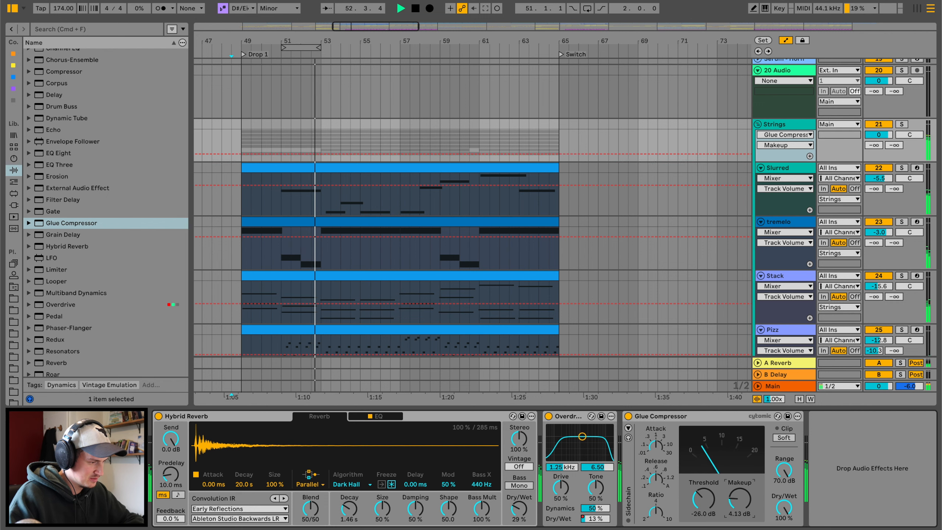
left_click(656, 479)
left_click(656, 450)
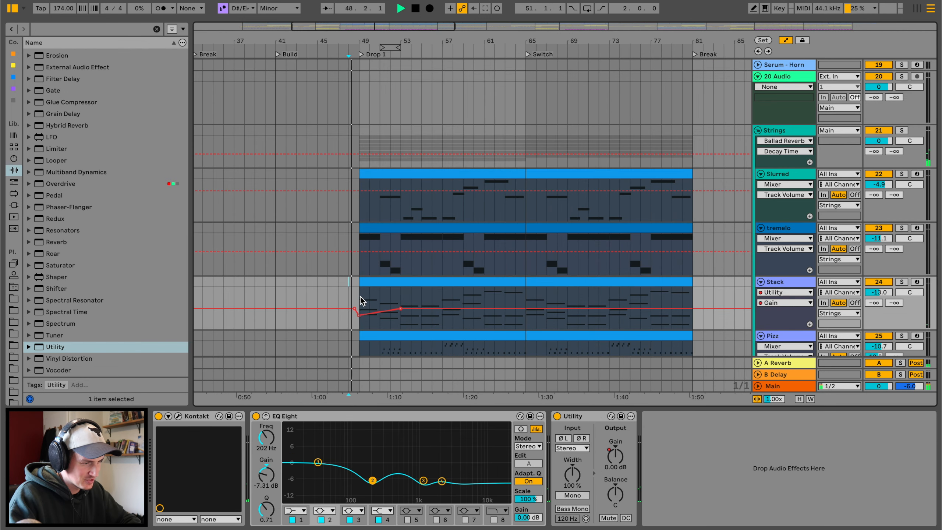
Shape the Stack track's Utility gain automation with -7.81 dB just after bar 51, -3.13 dB at bar 53 and -1.04 dB near bar 57.
left_click(373, 298)
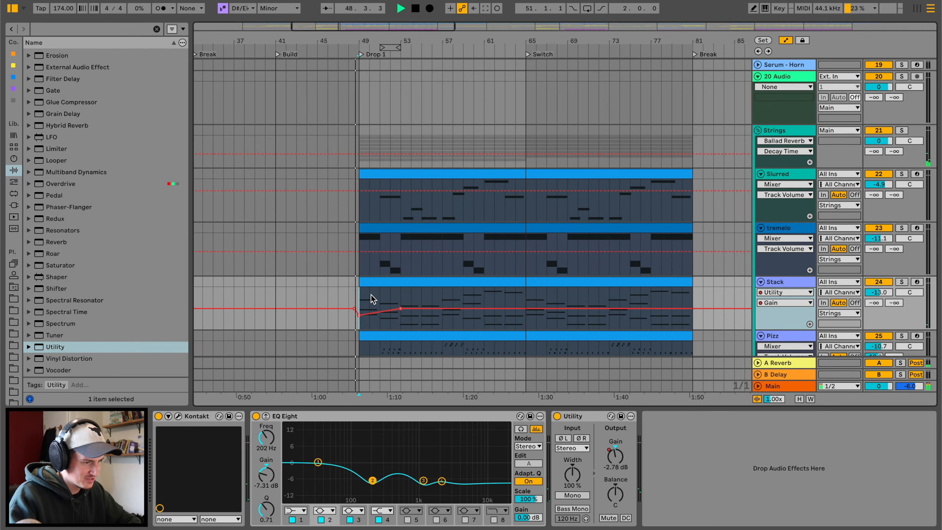
left_click_drag(380, 312, 382, 314)
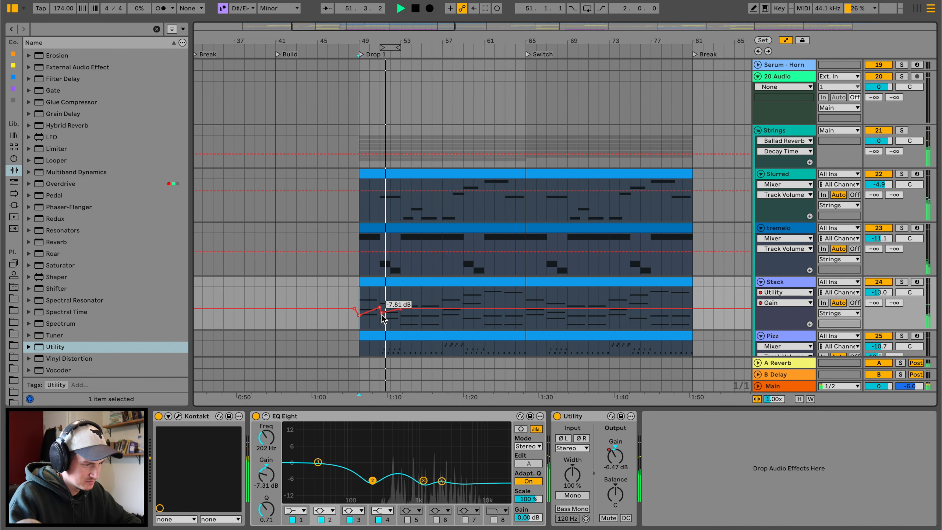
scroll(378, 39, "up", 5)
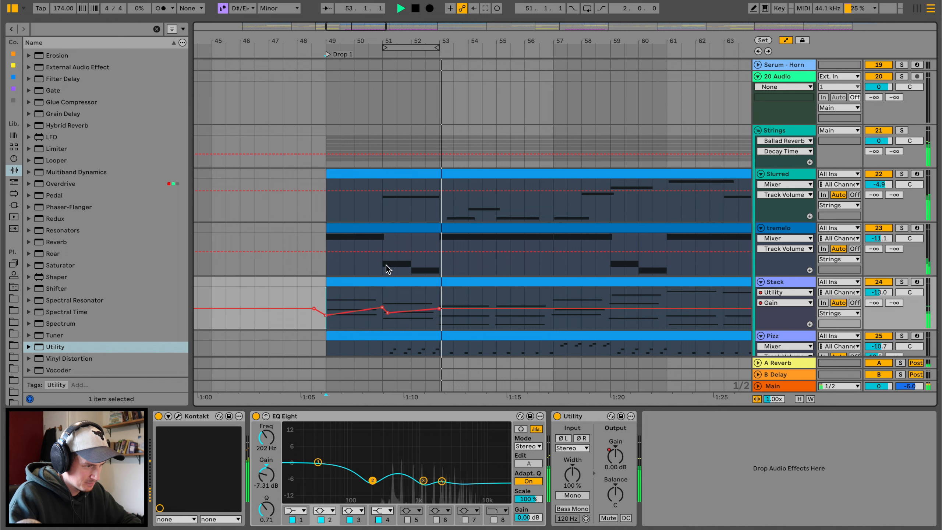
left_click_drag(382, 307, 377, 307)
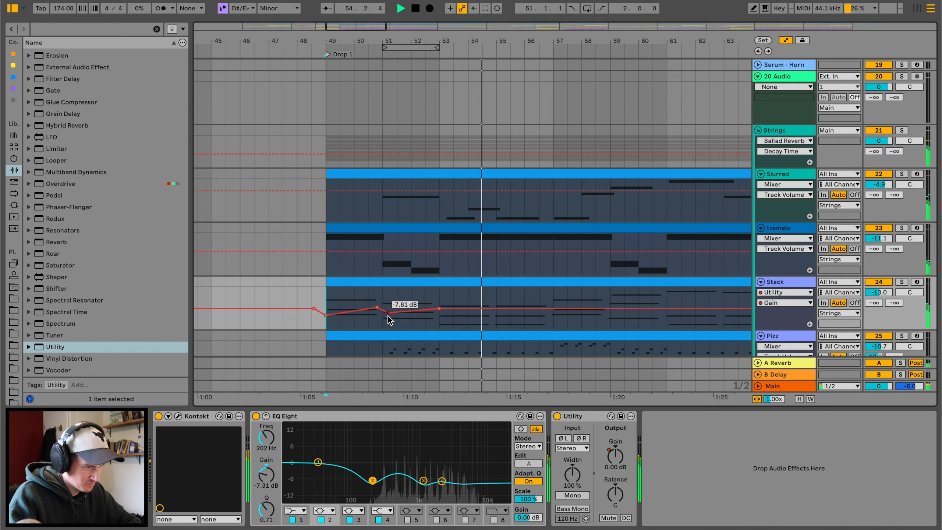
left_click_drag(439, 309, 439, 310)
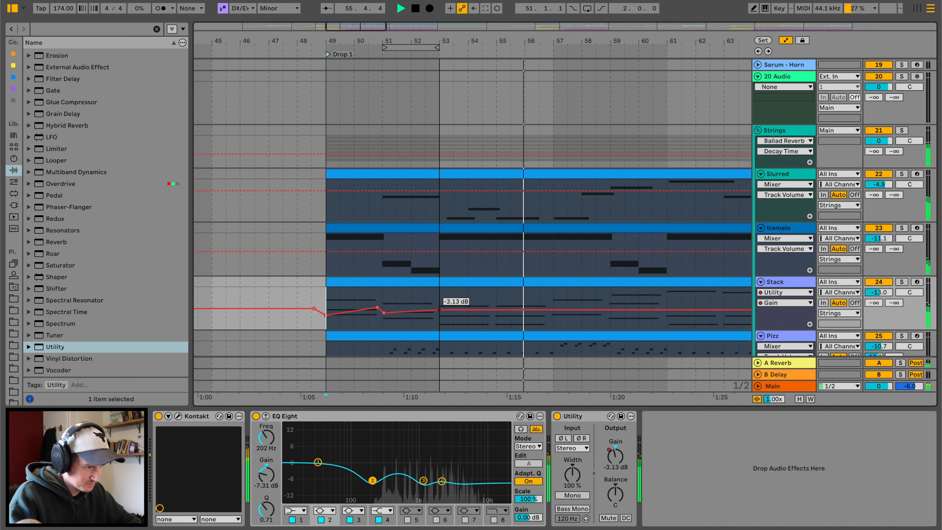
left_click(551, 308)
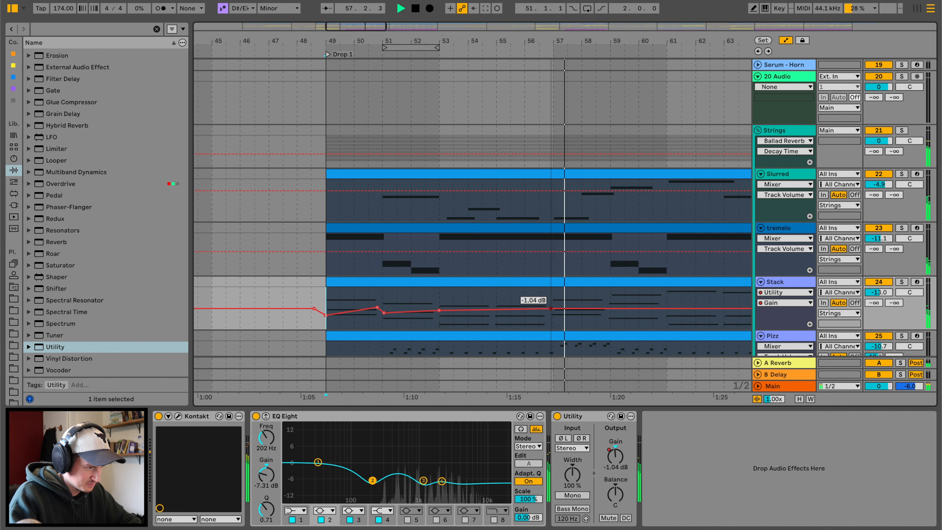
left_click_drag(550, 299, 331, 299)
key("ctrl+d")
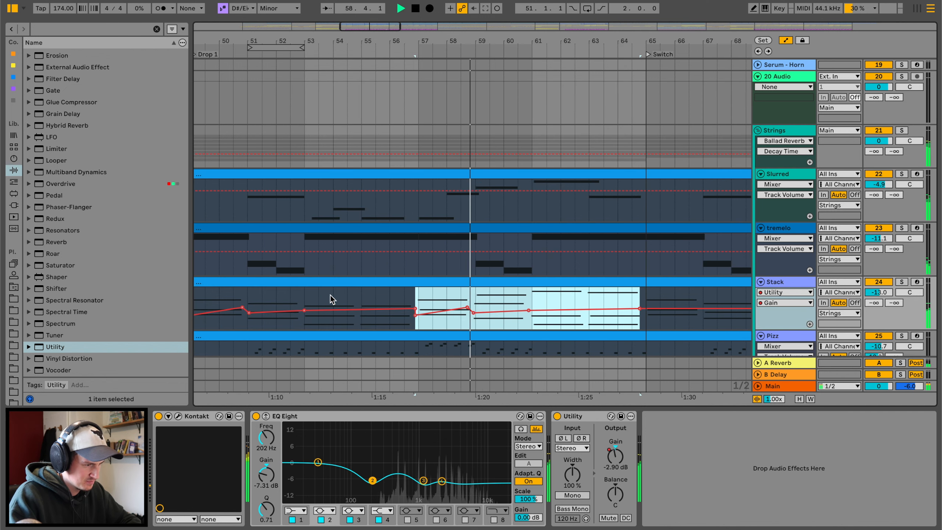
key("ctrl+z")
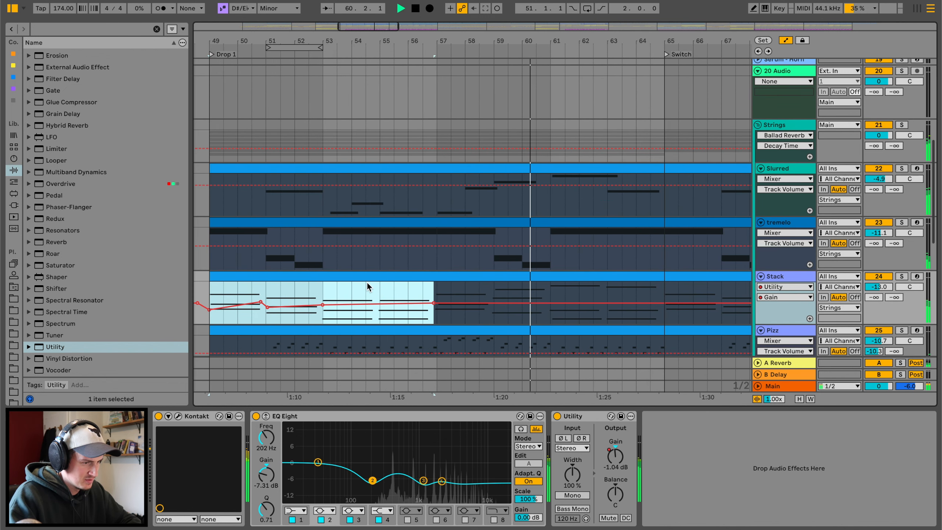
Duplicate the Stack track's gain automation from bars 49 to 57 three times, filling the section up to bar 81.
key("ctrl+d")
key("ctrl+d")
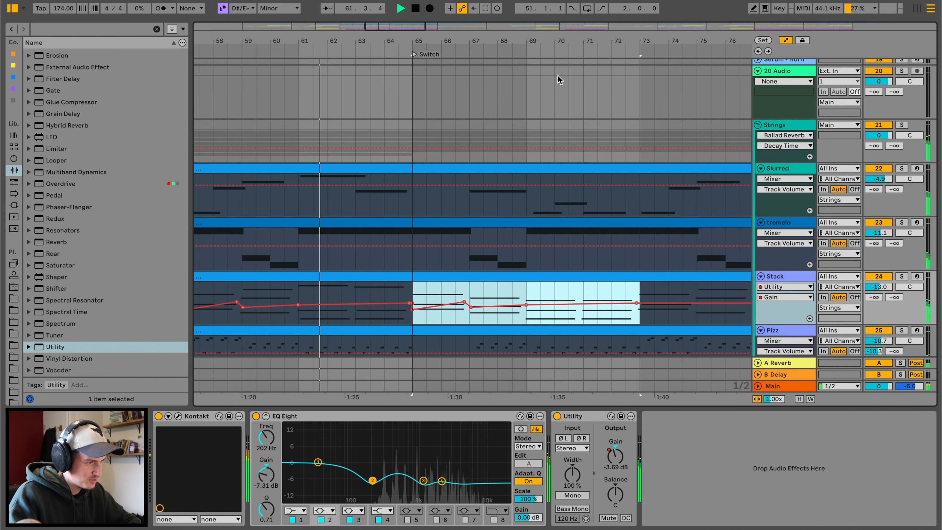
key("ctrl+d")
left_click_drag(593, 39, 592, 14)
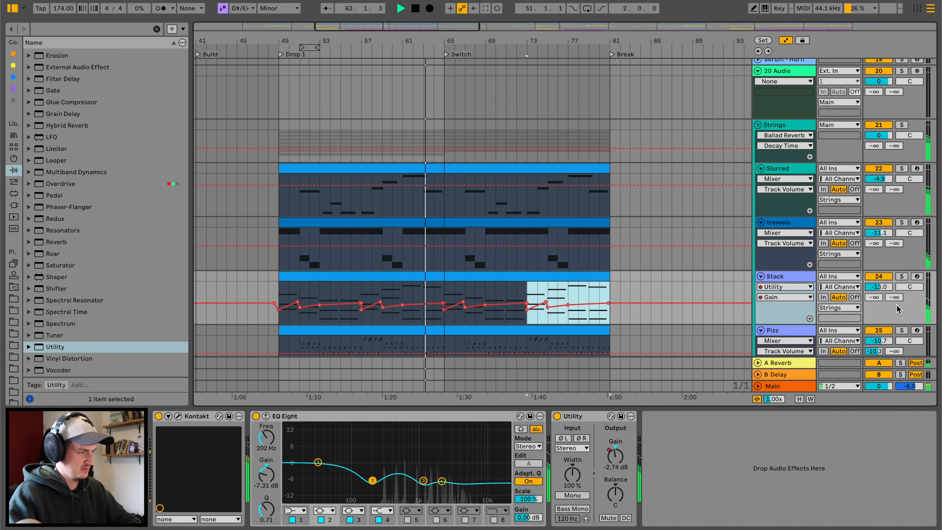
Raise the Stack track's A-Reverb send to -10.0 dB and listen through the soloed Strings group from bar 49.
left_click_drag(878, 299, 878, 273)
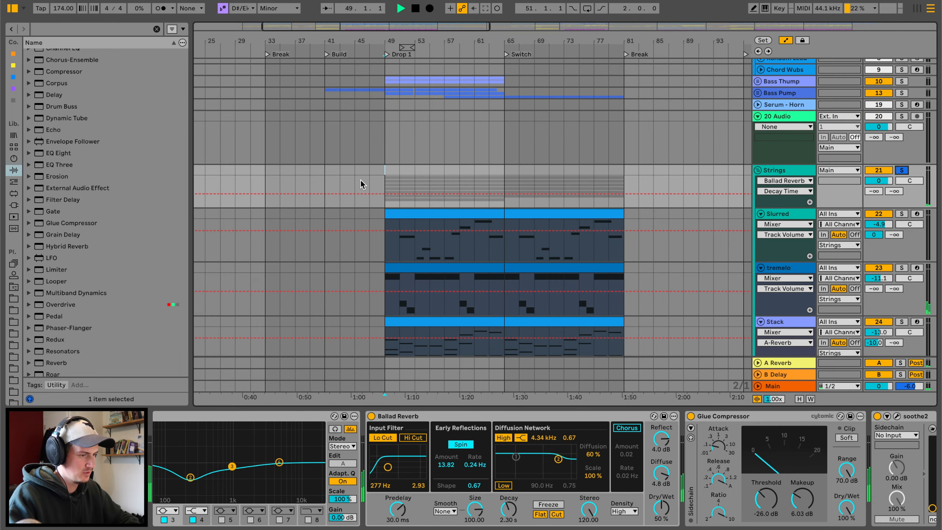
scroll(401, 168, "down", 8)
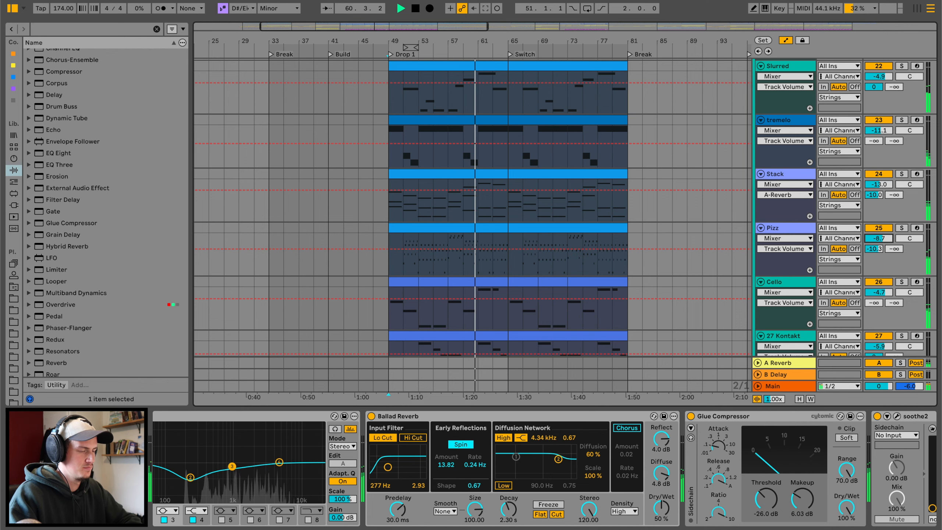
scroll(562, 226, "up", 3)
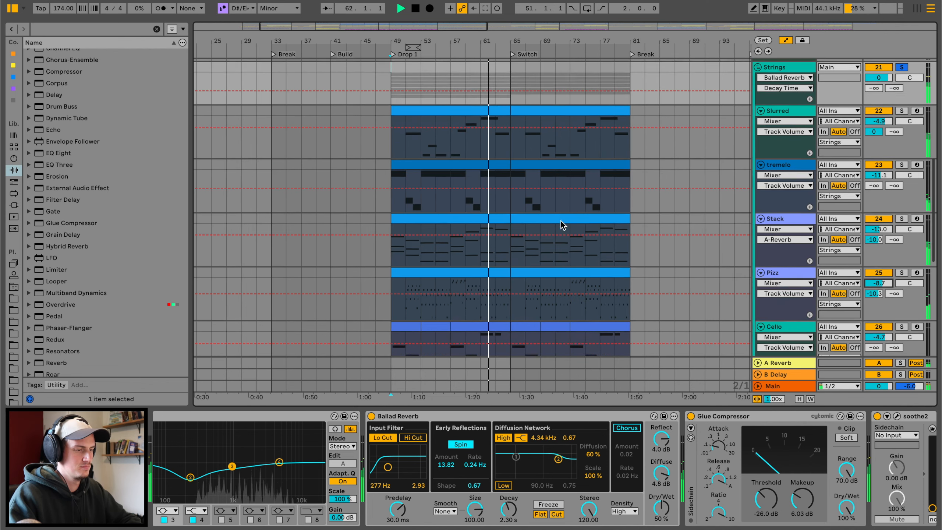
scroll(563, 225, "up", 1)
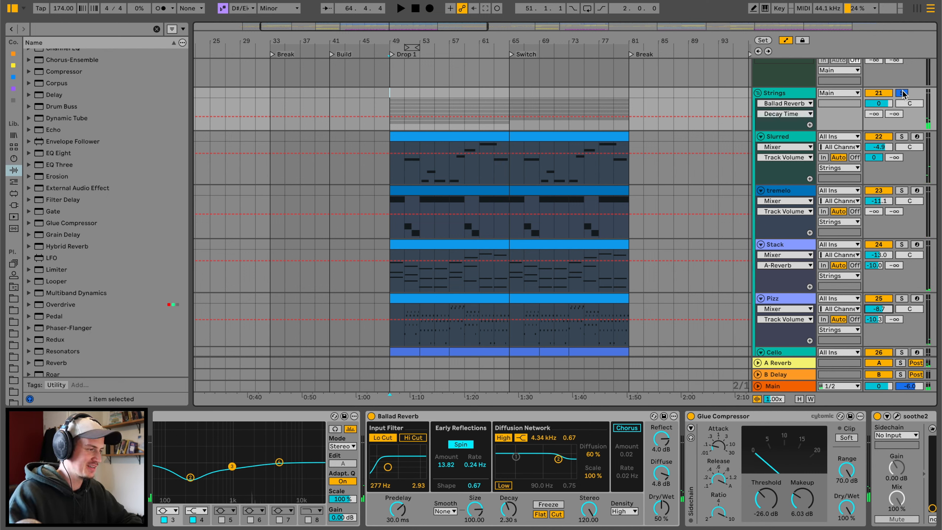
Play the full mix from just before Drop 1 and lower the stabs track volume to -10.4 dB.
left_click(375, 103)
key("space")
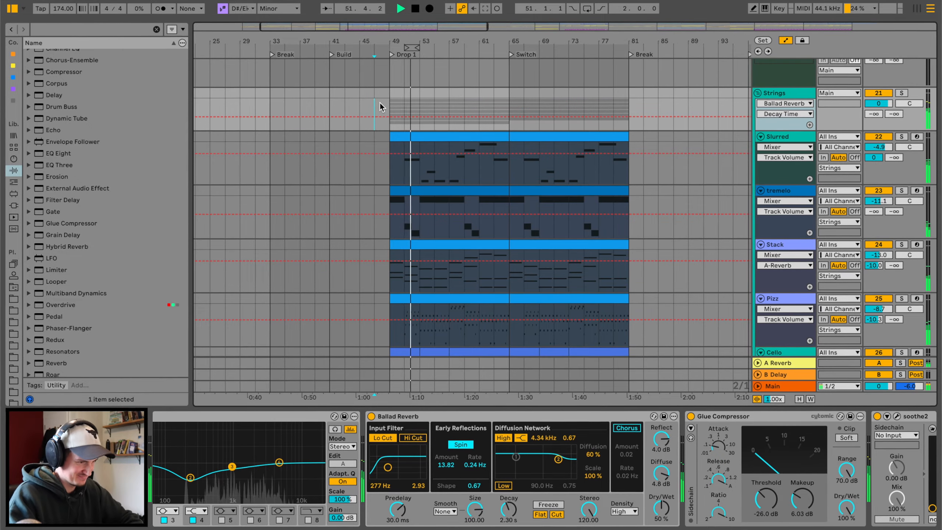
scroll(431, 157, "down", 3)
scroll(431, 158, "down", 8)
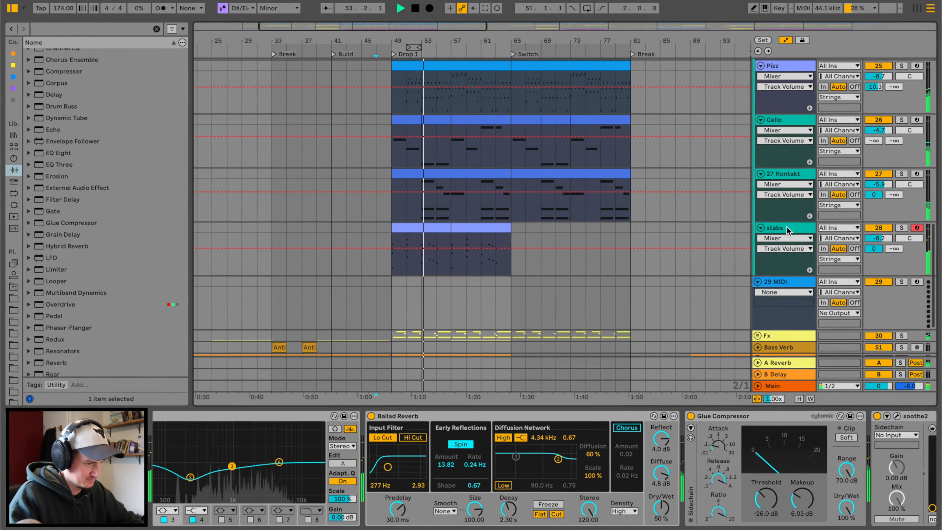
left_click(786, 227)
left_click_drag(876, 238, 876, 246)
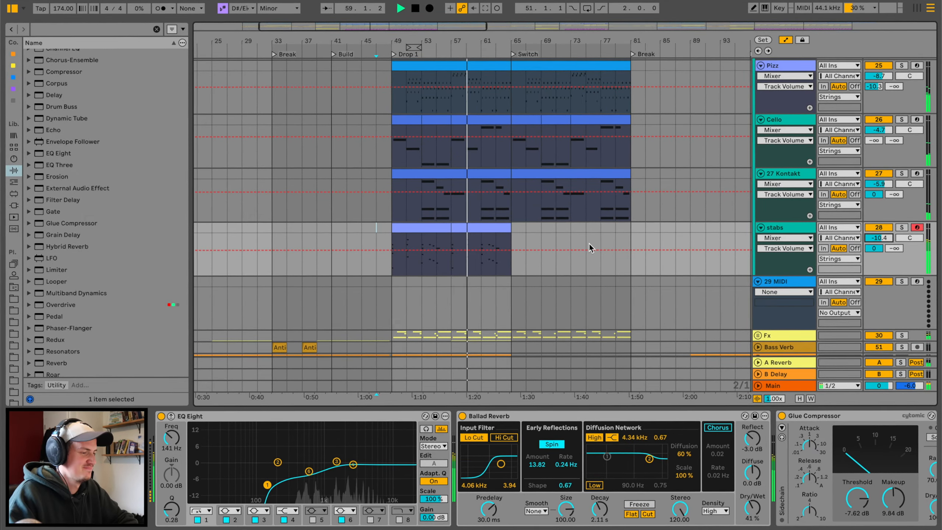
Check the tracks during playback and lower the Cello track volume to -7.2 dB.
scroll(518, 237, "up", 10)
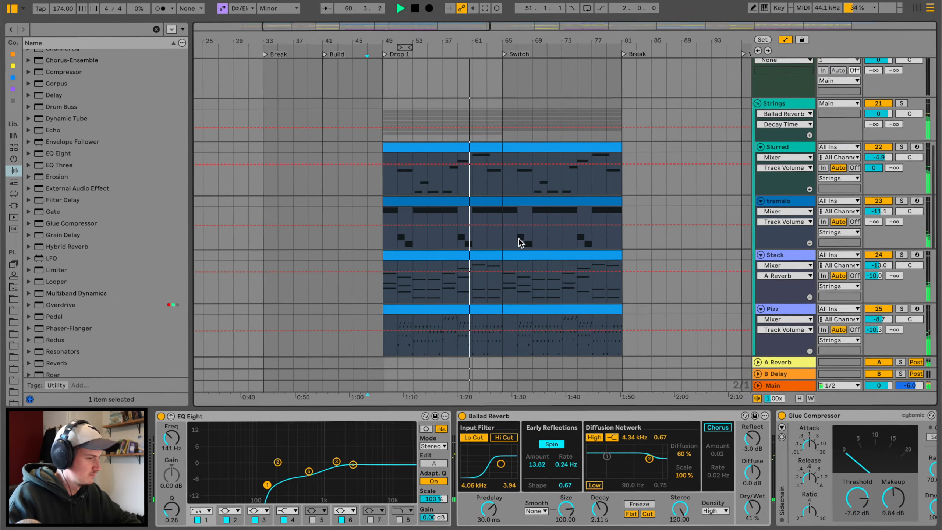
scroll(519, 240, "up", 8)
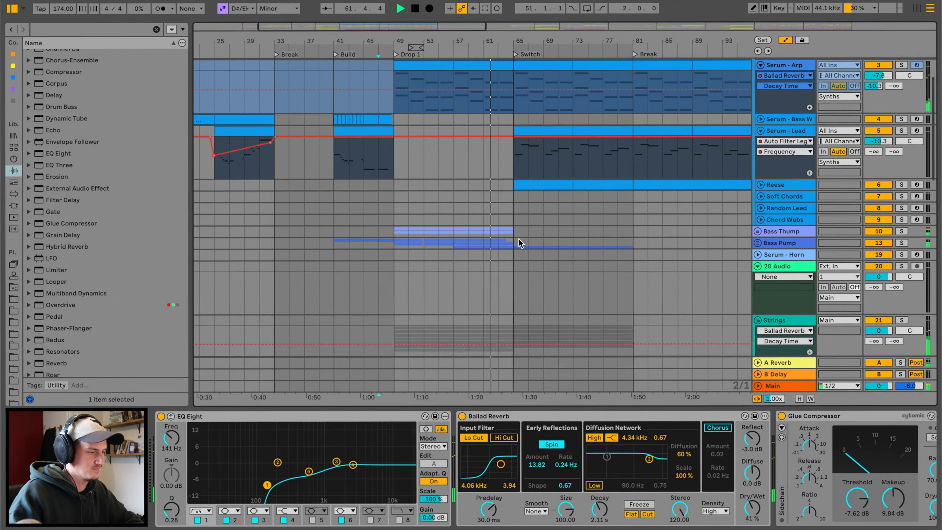
scroll(518, 239, "down", 8)
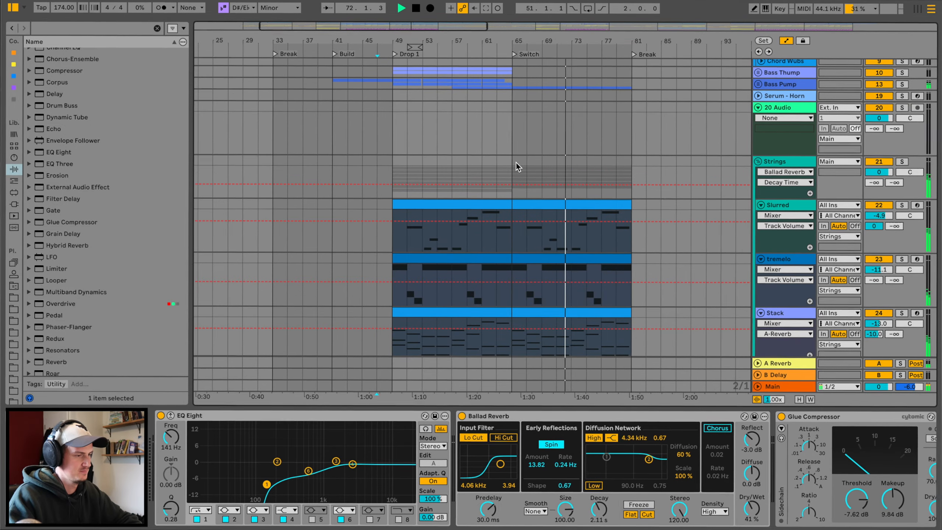
scroll(515, 163, "down", 10)
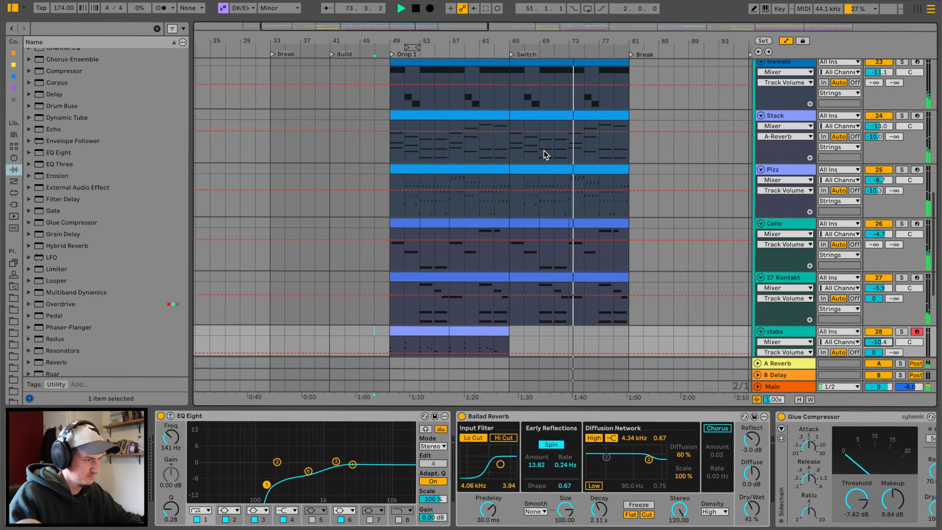
left_click_drag(878, 232, 879, 236)
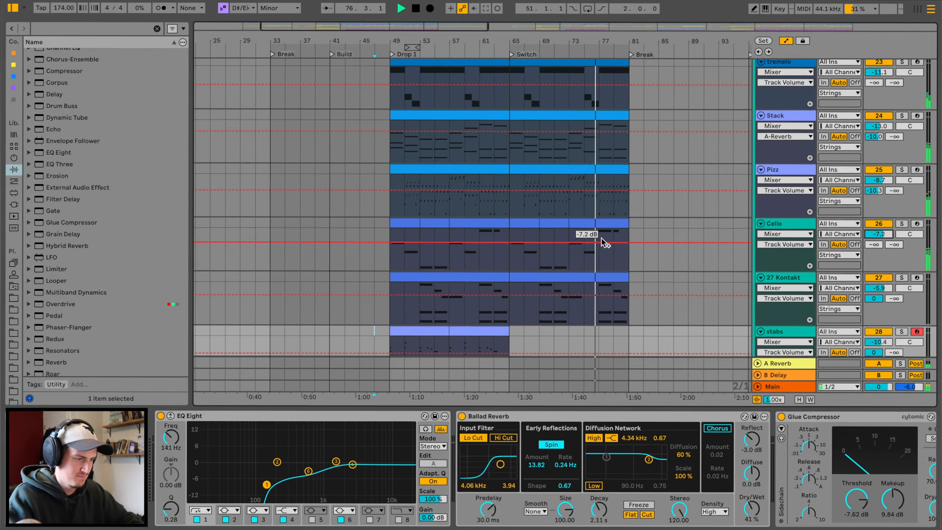
scroll(600, 242, "up", 2)
left_click(607, 210)
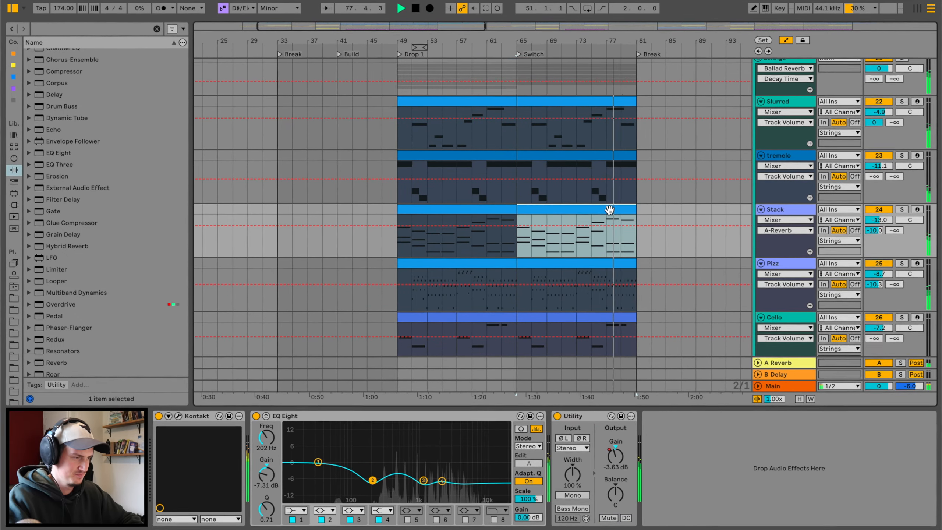
scroll(611, 215, "up", 3)
scroll(611, 214, "up", 2)
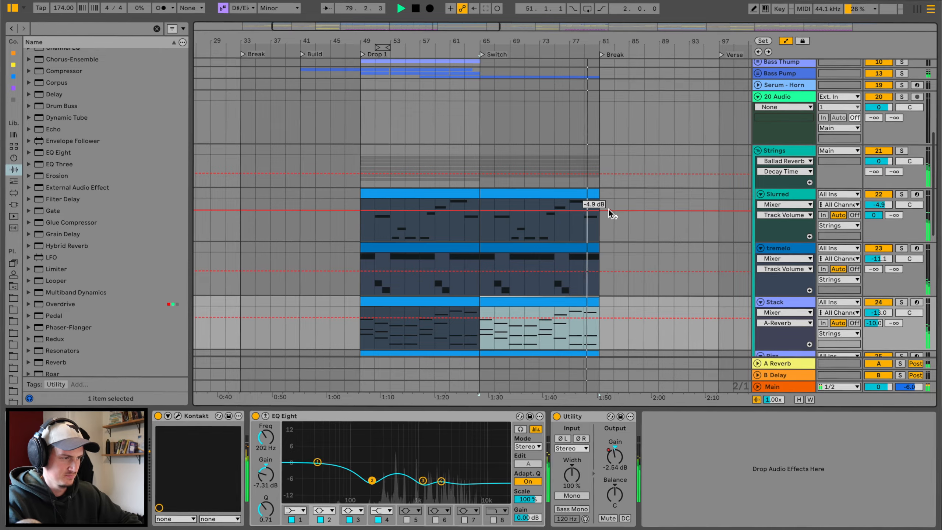
scroll(615, 161, "up", 12)
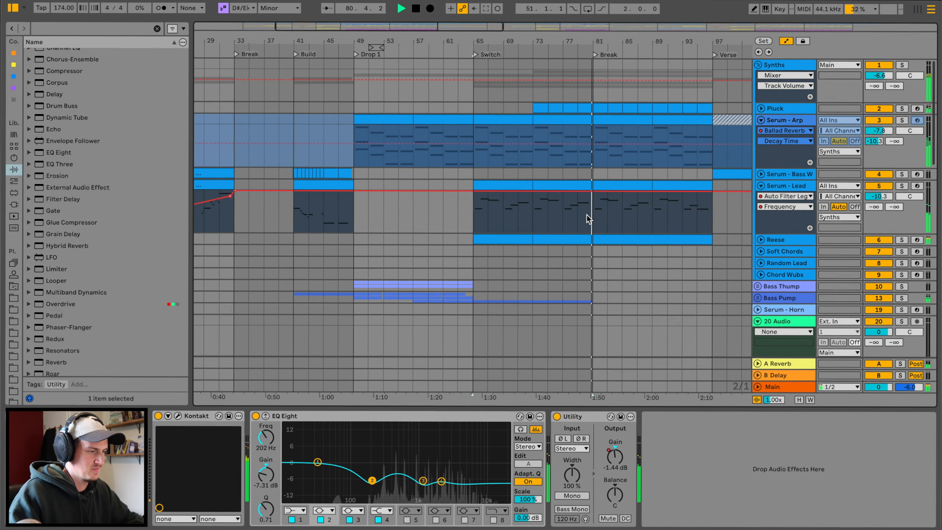
Stop playback and inspect the device chains of the Strings group and the tremolo track.
scroll(587, 215, "down", 13)
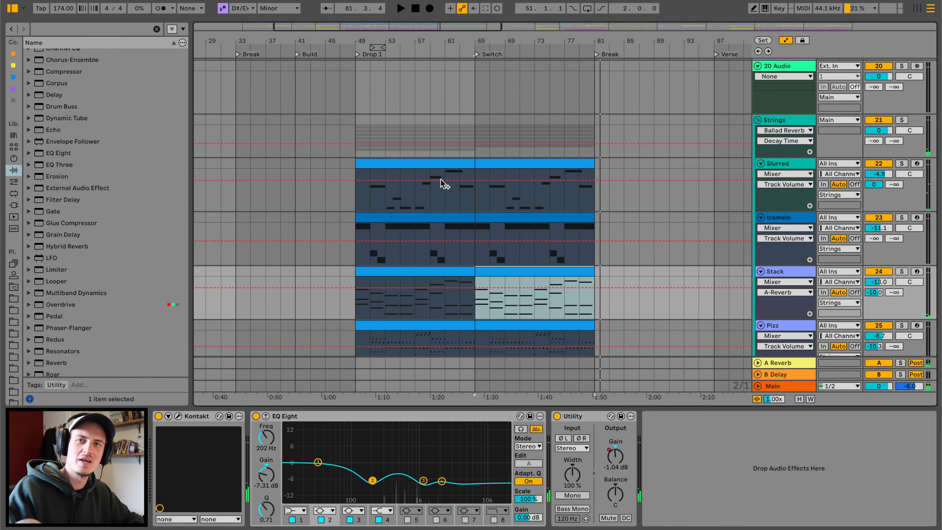
left_click(339, 126)
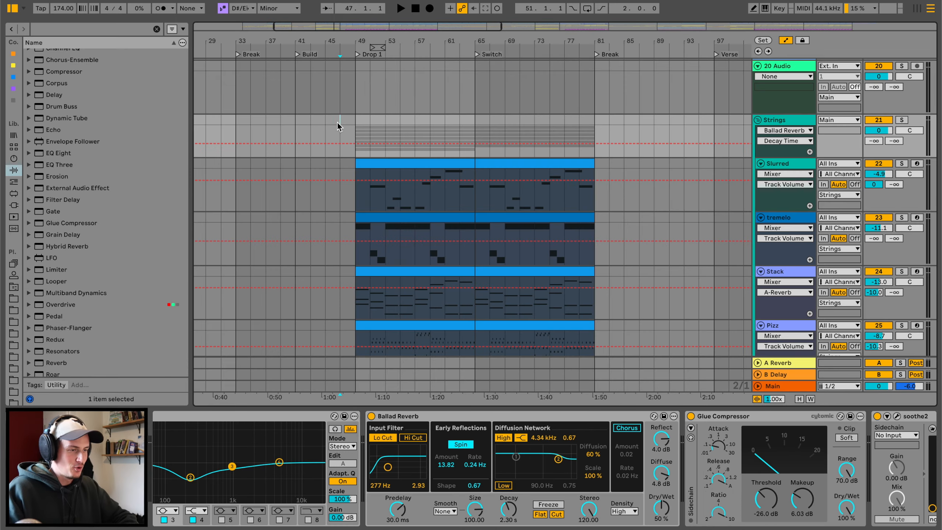
left_click(462, 217)
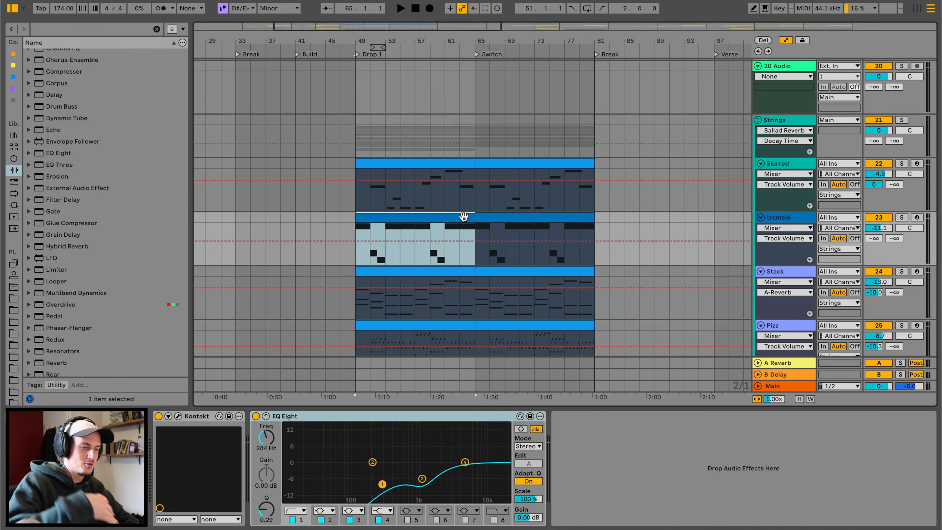
left_click(315, 243)
left_click(561, 248)
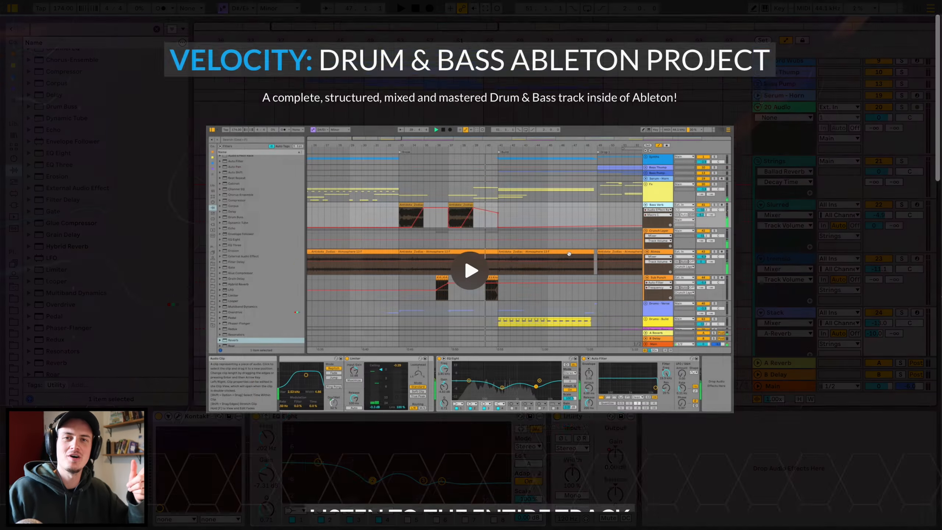
Look through the Velocity Drum & Bass Ableton project web page down to its requirements section.
scroll(471, 265, "down", 15)
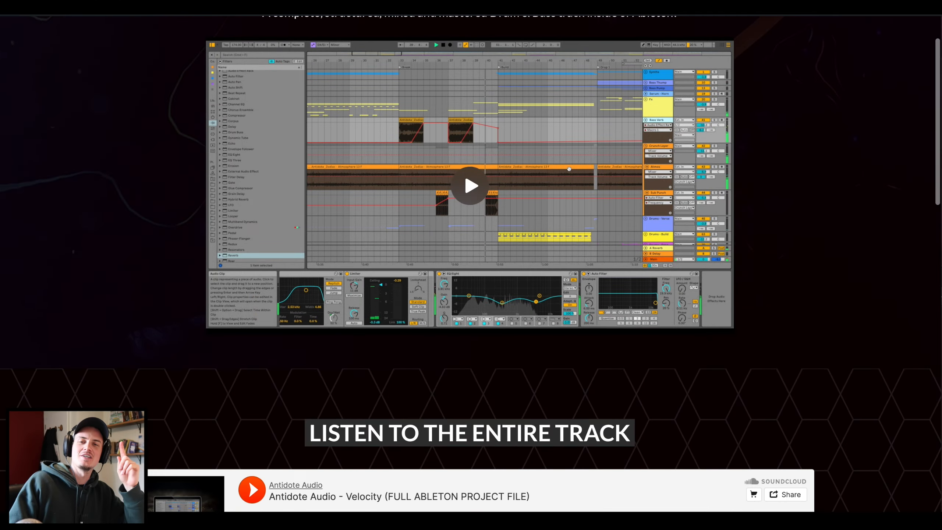
scroll(470, 265, "down", 10)
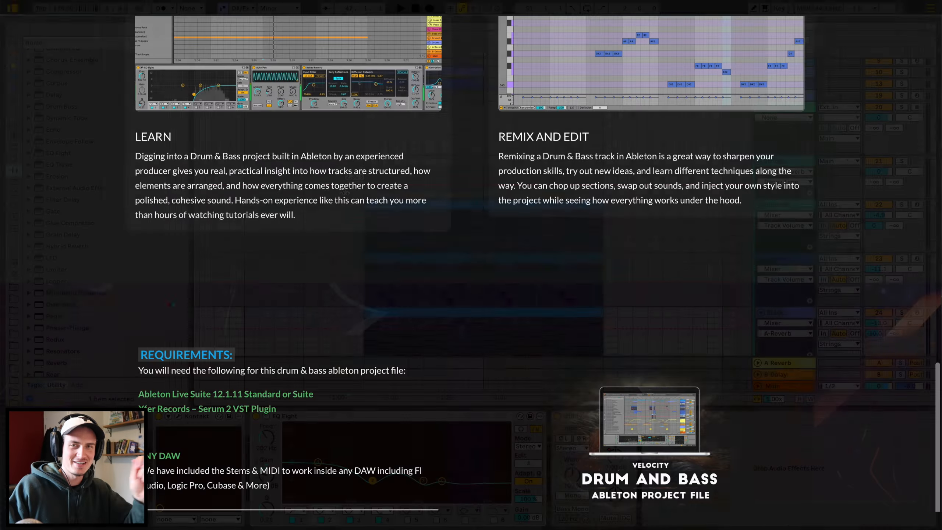